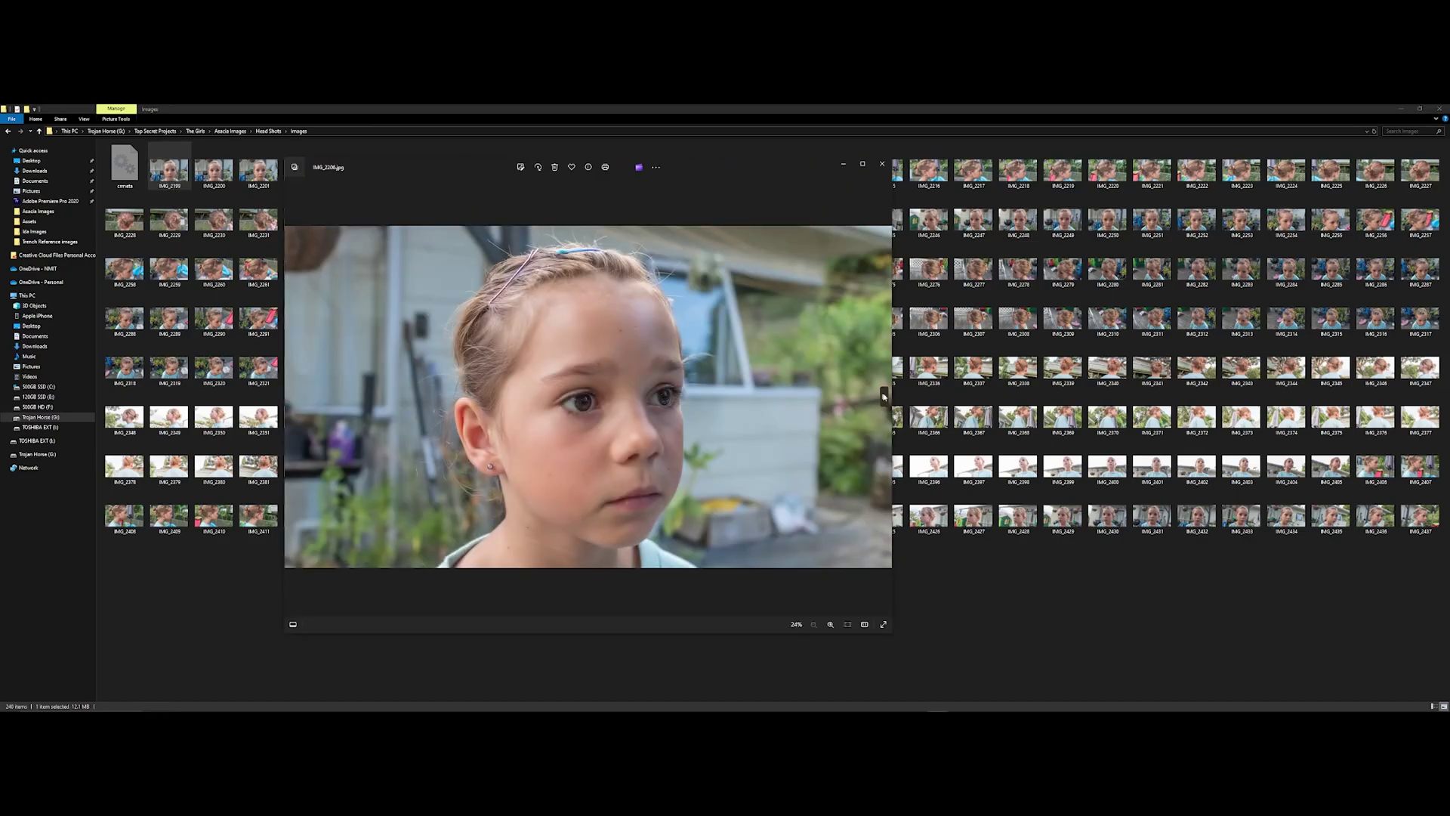
Step: Look through the first girl's head shot photos one after another to examine the different capture angles
{"action": "left_click", "coordinate": [884, 396]}
{"action": "left_click", "coordinate": [884, 396]}
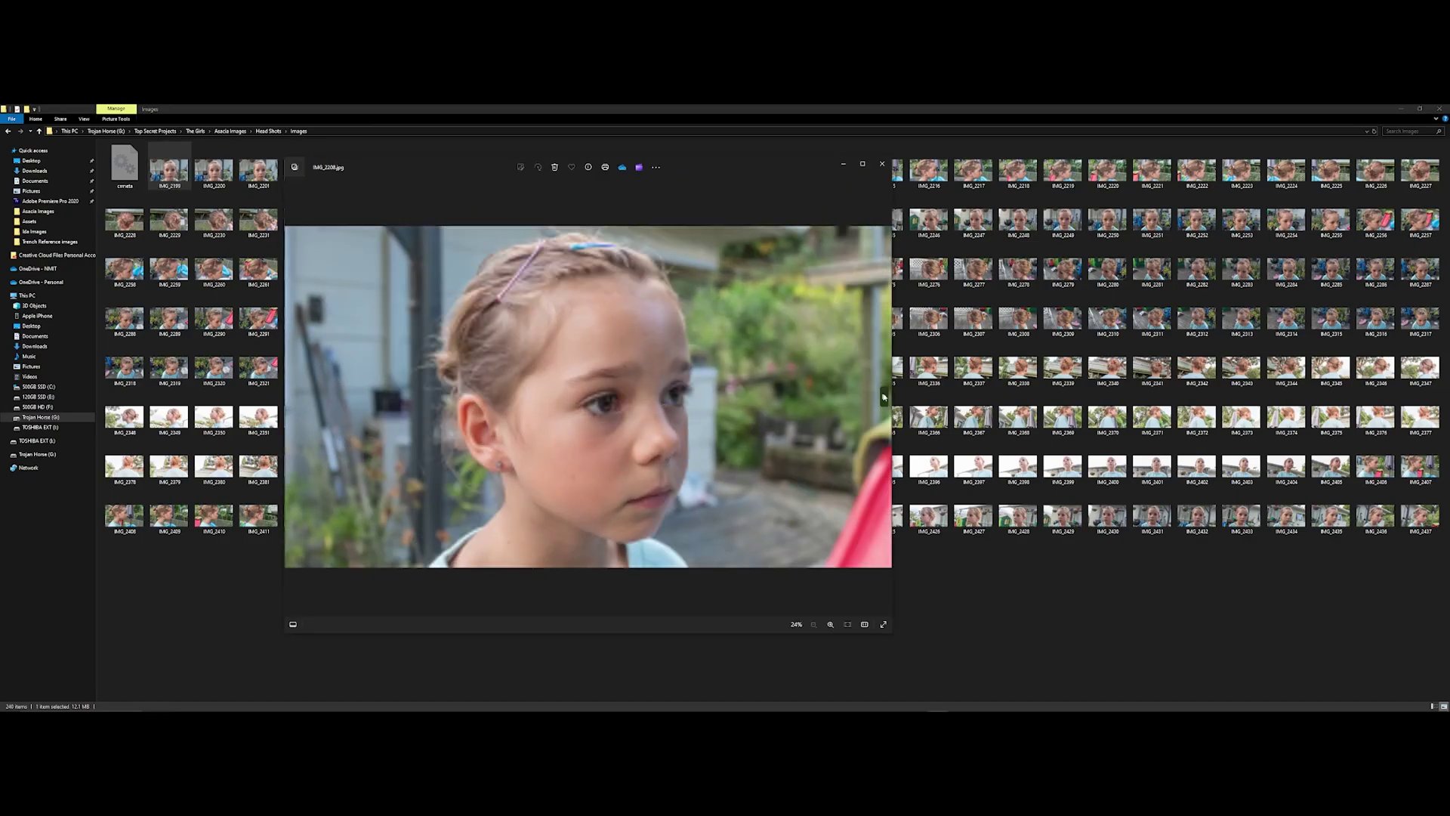
{"action": "left_click", "coordinate": [884, 397]}
{"action": "left_click", "coordinate": [884, 397]}
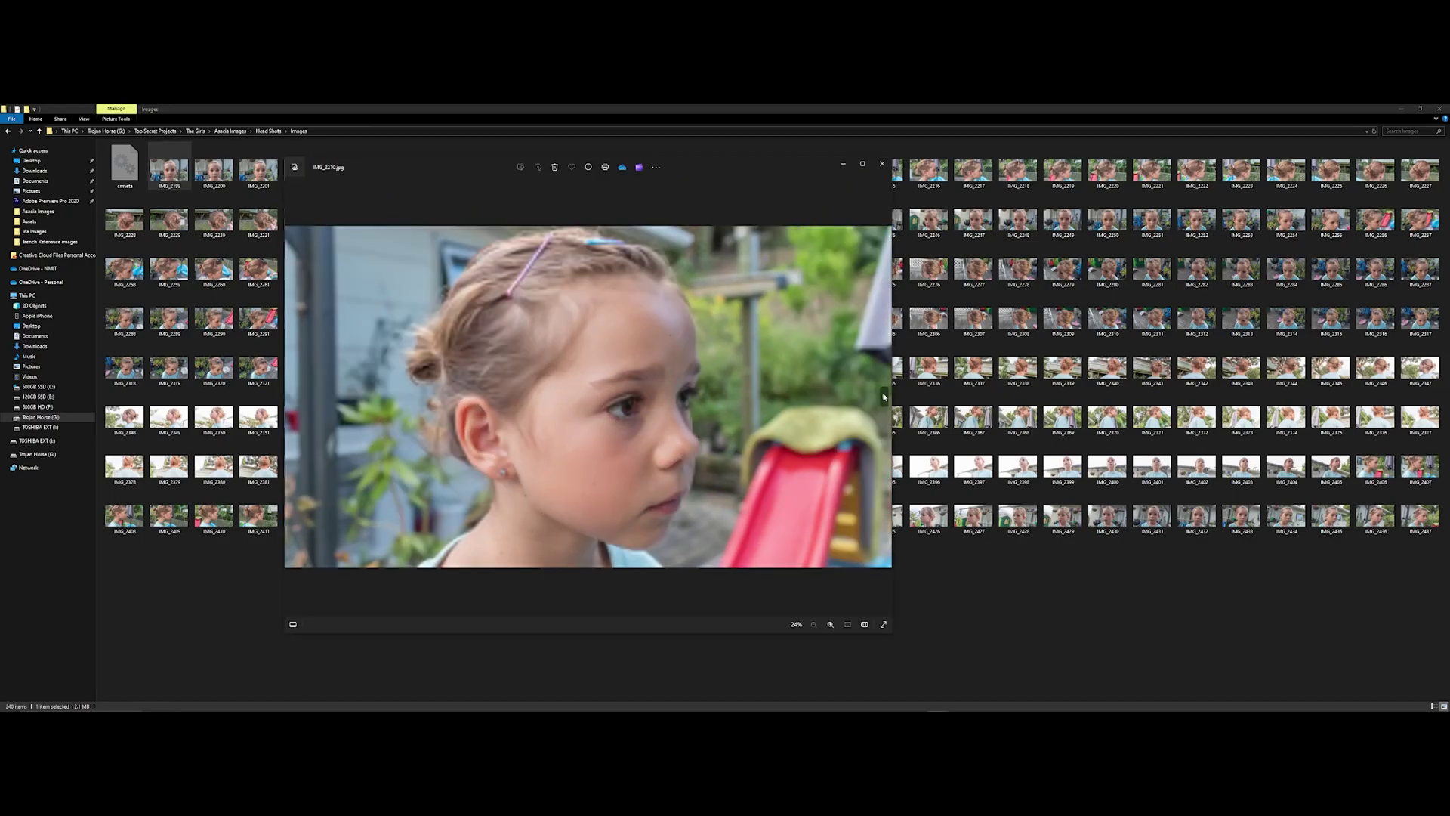
{"action": "left_click", "coordinate": [885, 397]}
{"action": "left_click", "coordinate": [884, 396]}
{"action": "left_click", "coordinate": [884, 396]}
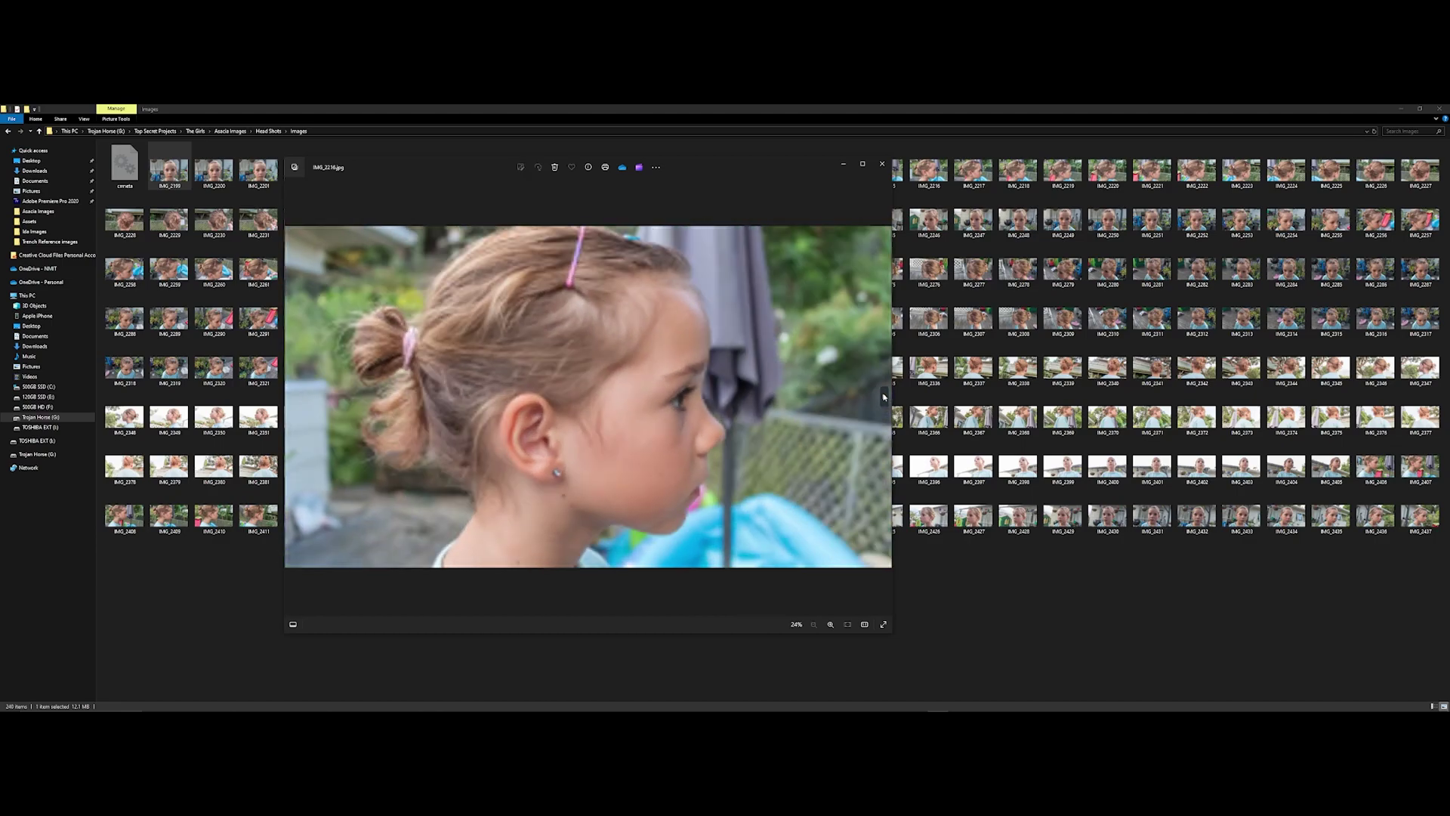
{"action": "left_click", "coordinate": [884, 397]}
{"action": "left_click", "coordinate": [884, 396]}
{"action": "left_click", "coordinate": [885, 396]}
{"action": "left_click", "coordinate": [884, 397]}
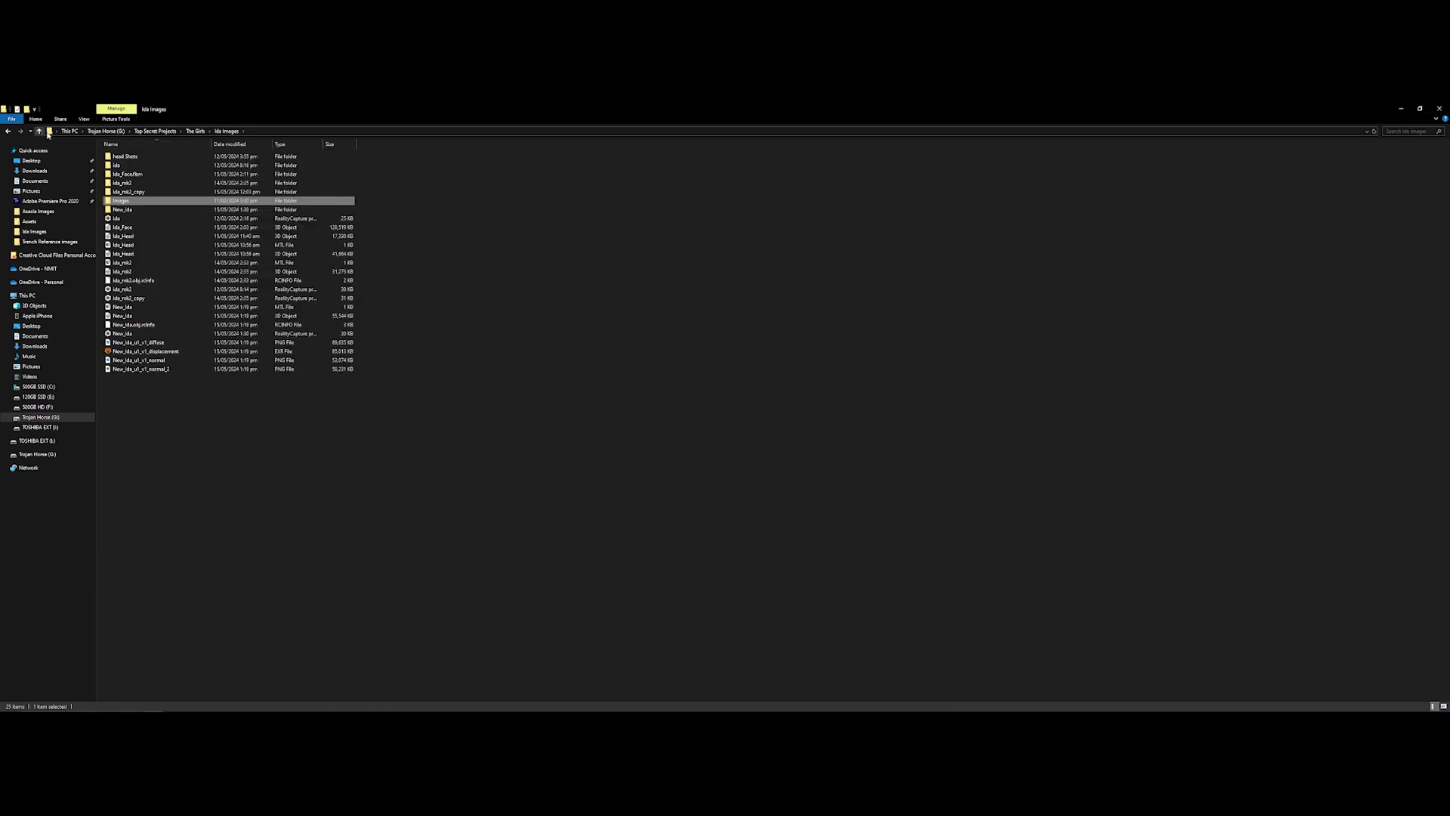
Step: Open the head Shots folder of the other girl, enter its Images subfolder and display the first photo
{"action": "double_click", "coordinate": [123, 156]}
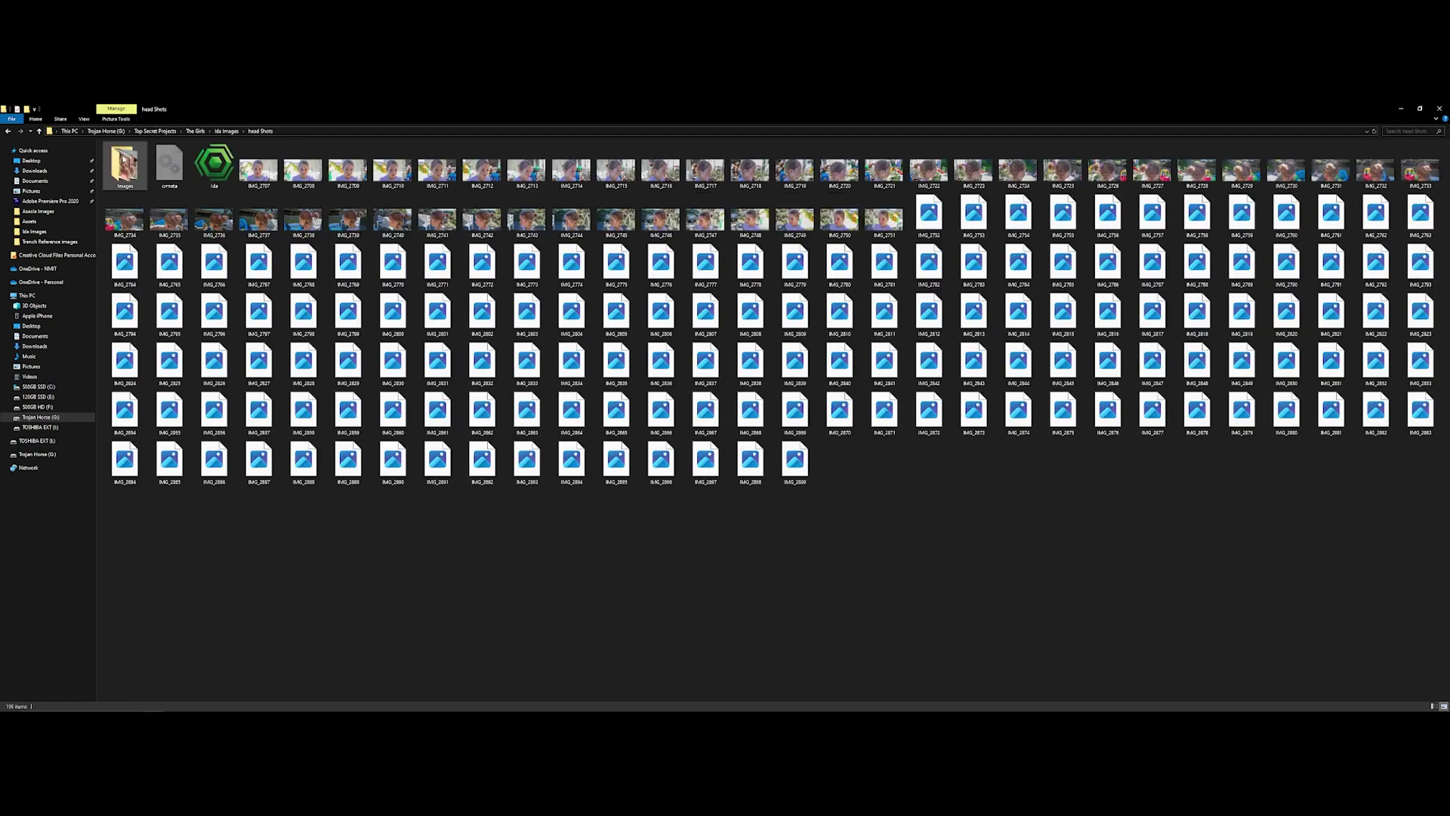
{"action": "double_click", "coordinate": [123, 158]}
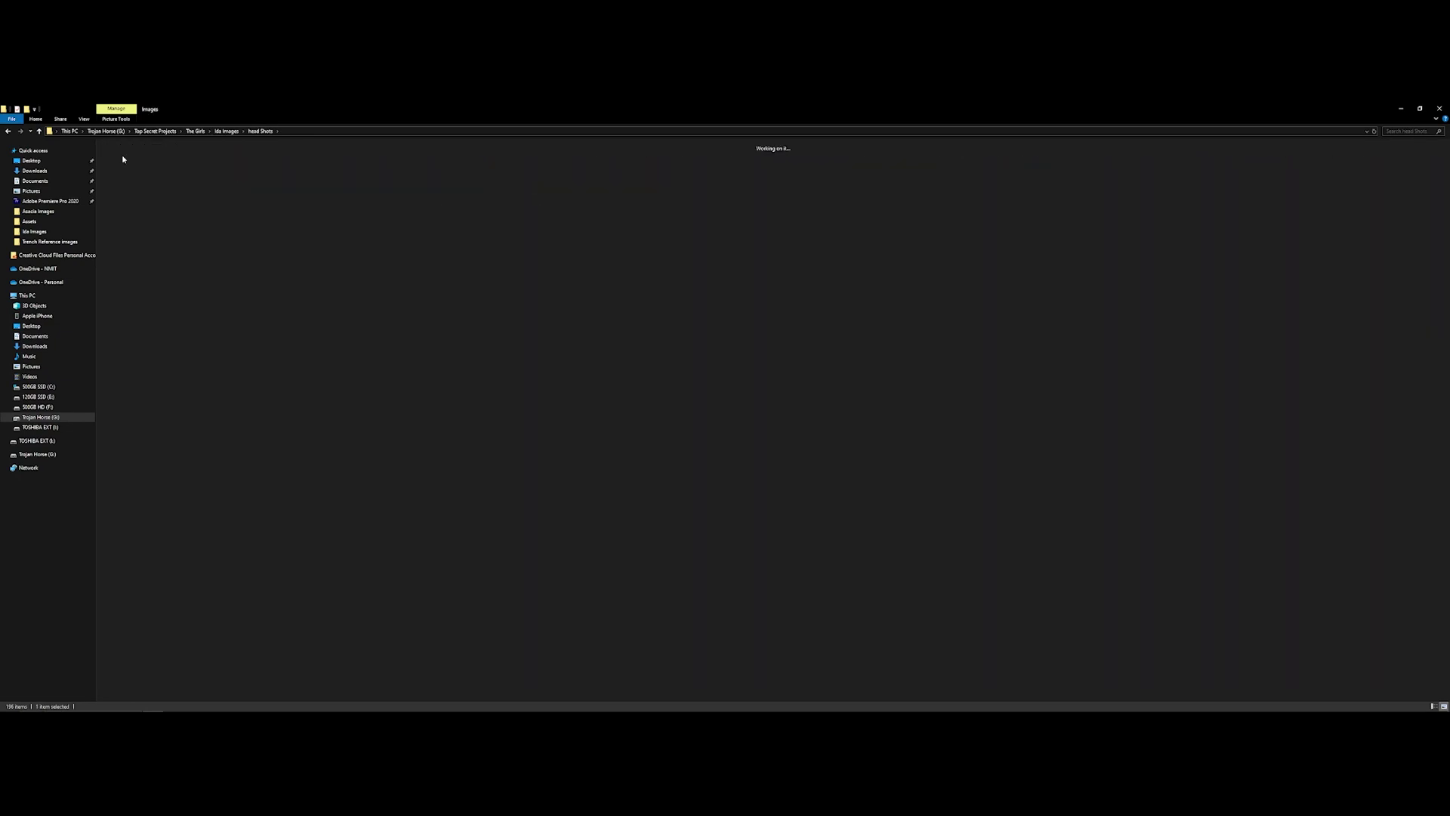
{"action": "double_click", "coordinate": [169, 170]}
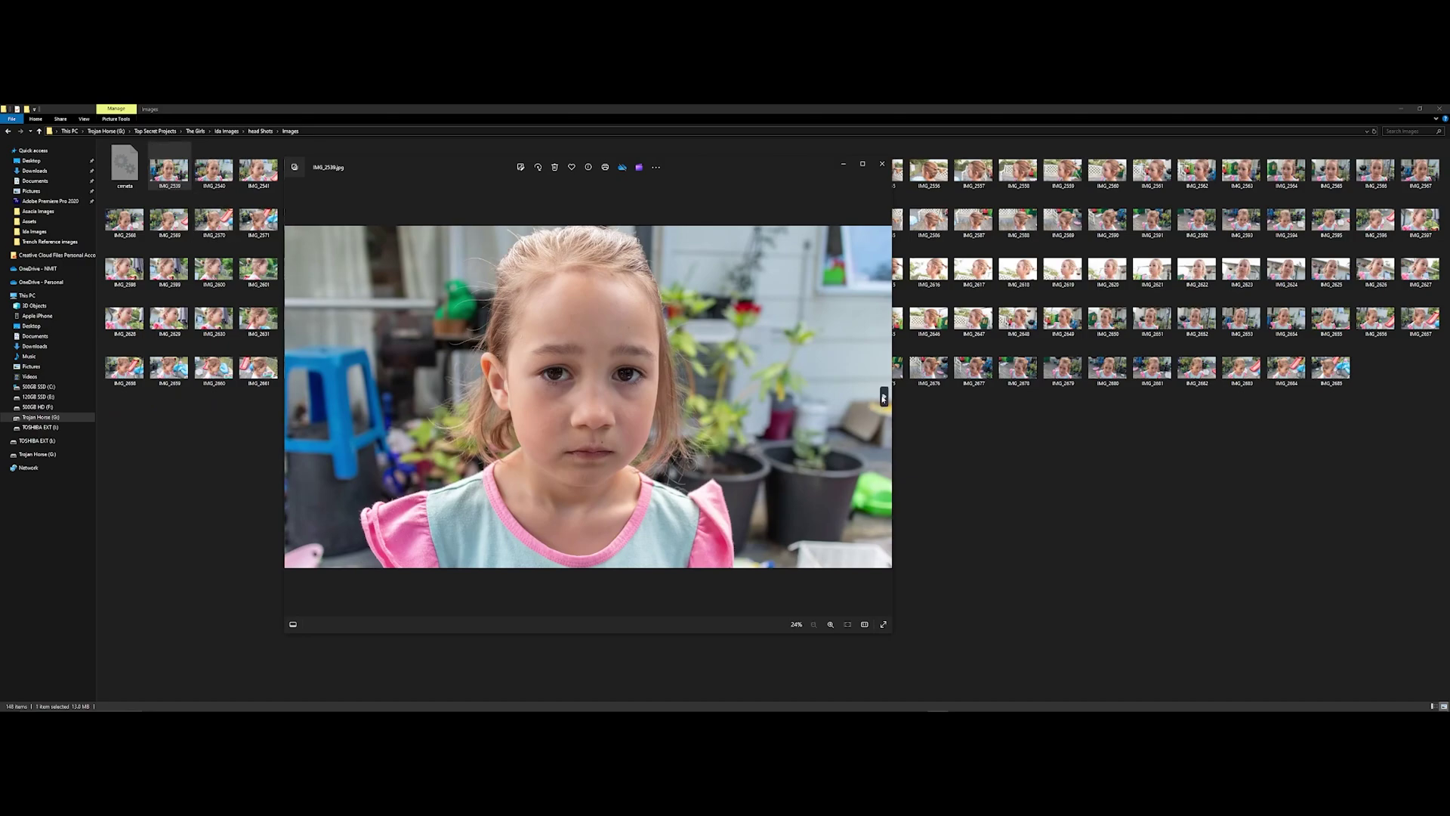
Step: Go through the second girl's head shot photos to examine how her head was captured from all around
{"action": "left_click", "coordinate": [884, 396]}
{"action": "left_click", "coordinate": [884, 397]}
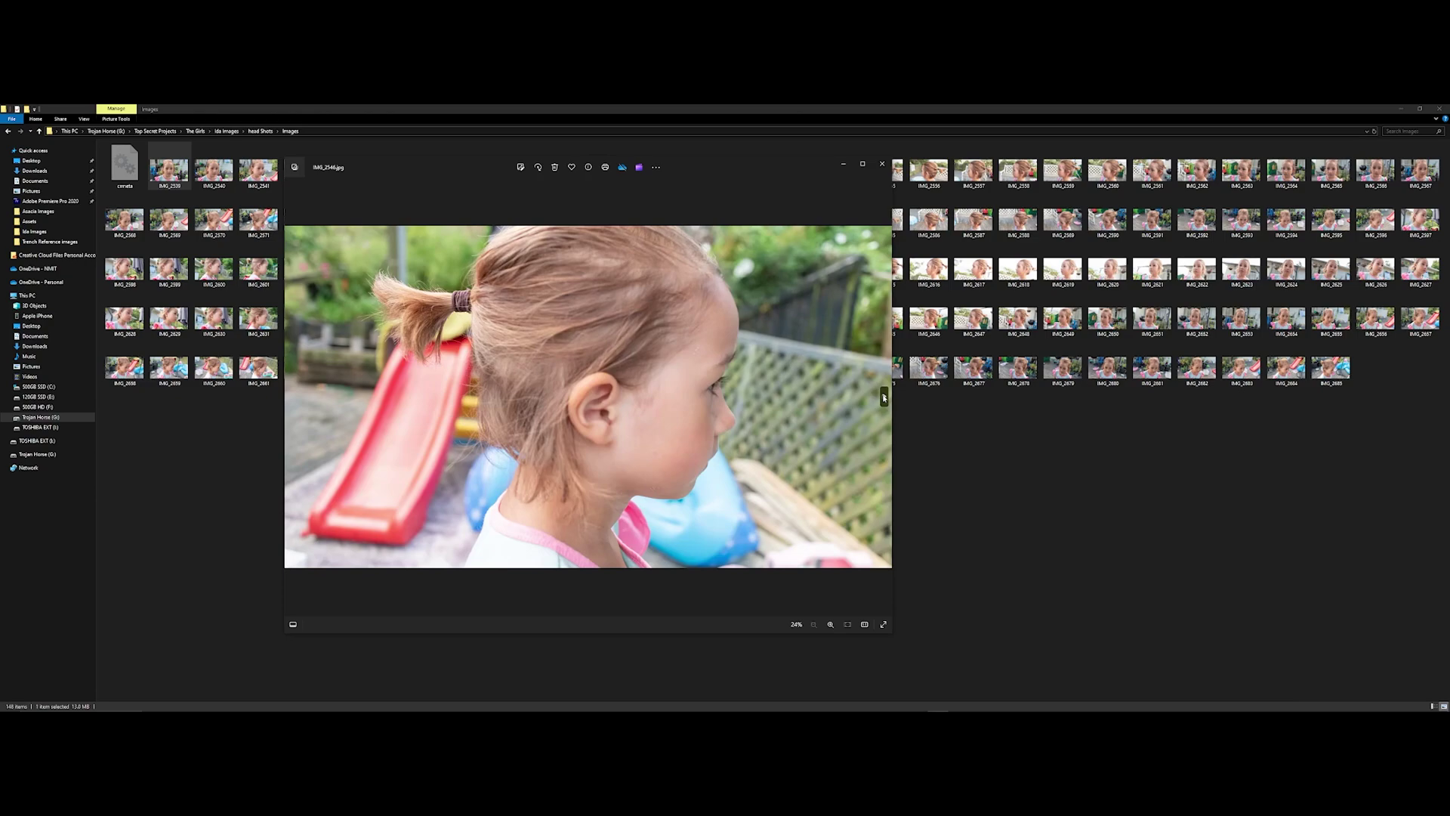
{"action": "left_click", "coordinate": [884, 396]}
{"action": "left_click", "coordinate": [885, 396]}
{"action": "left_click", "coordinate": [884, 396]}
{"action": "left_click", "coordinate": [884, 396]}
{"action": "left_click", "coordinate": [884, 397]}
{"action": "left_click", "coordinate": [884, 396]}
{"action": "left_click", "coordinate": [884, 397]}
{"action": "left_click", "coordinate": [884, 397]}
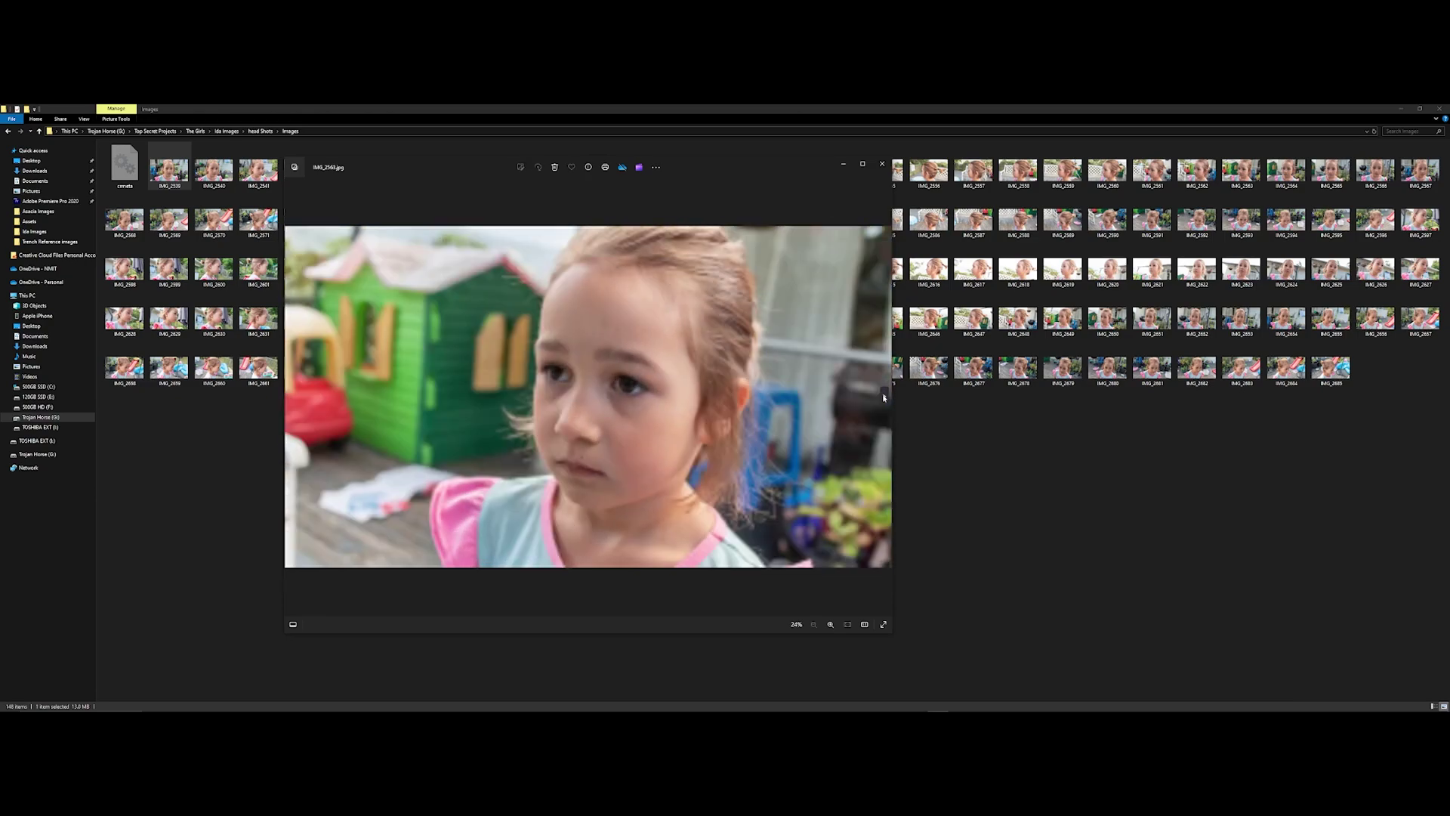
{"action": "left_click", "coordinate": [884, 396]}
{"action": "left_click", "coordinate": [884, 396]}
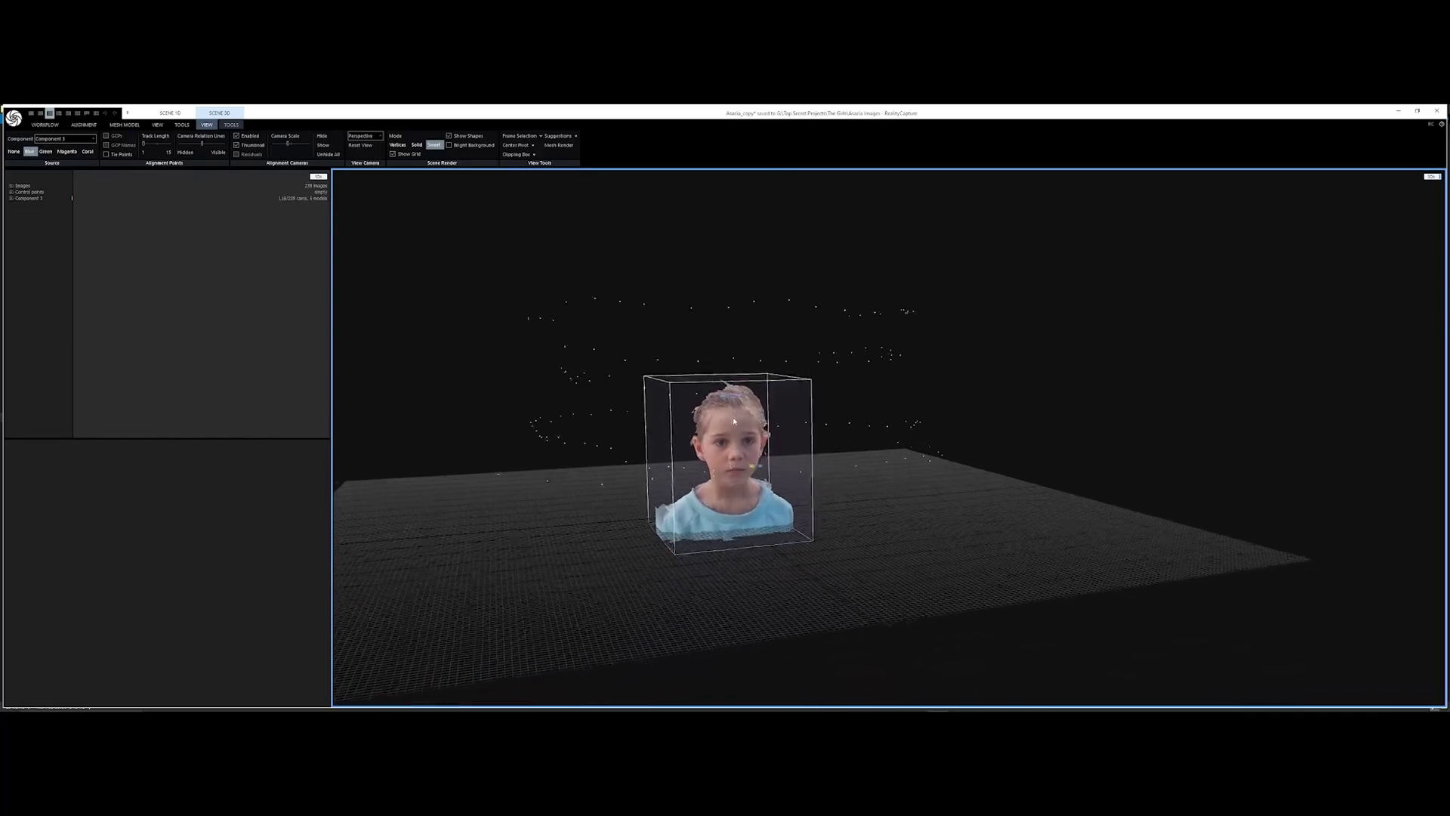
Step: Examine both girls' textured head scans up close, displaying the last listed component in the second project
{"action": "scroll", "coordinate": [745, 453], "scroll_direction": "up", "scroll_amount": 5}
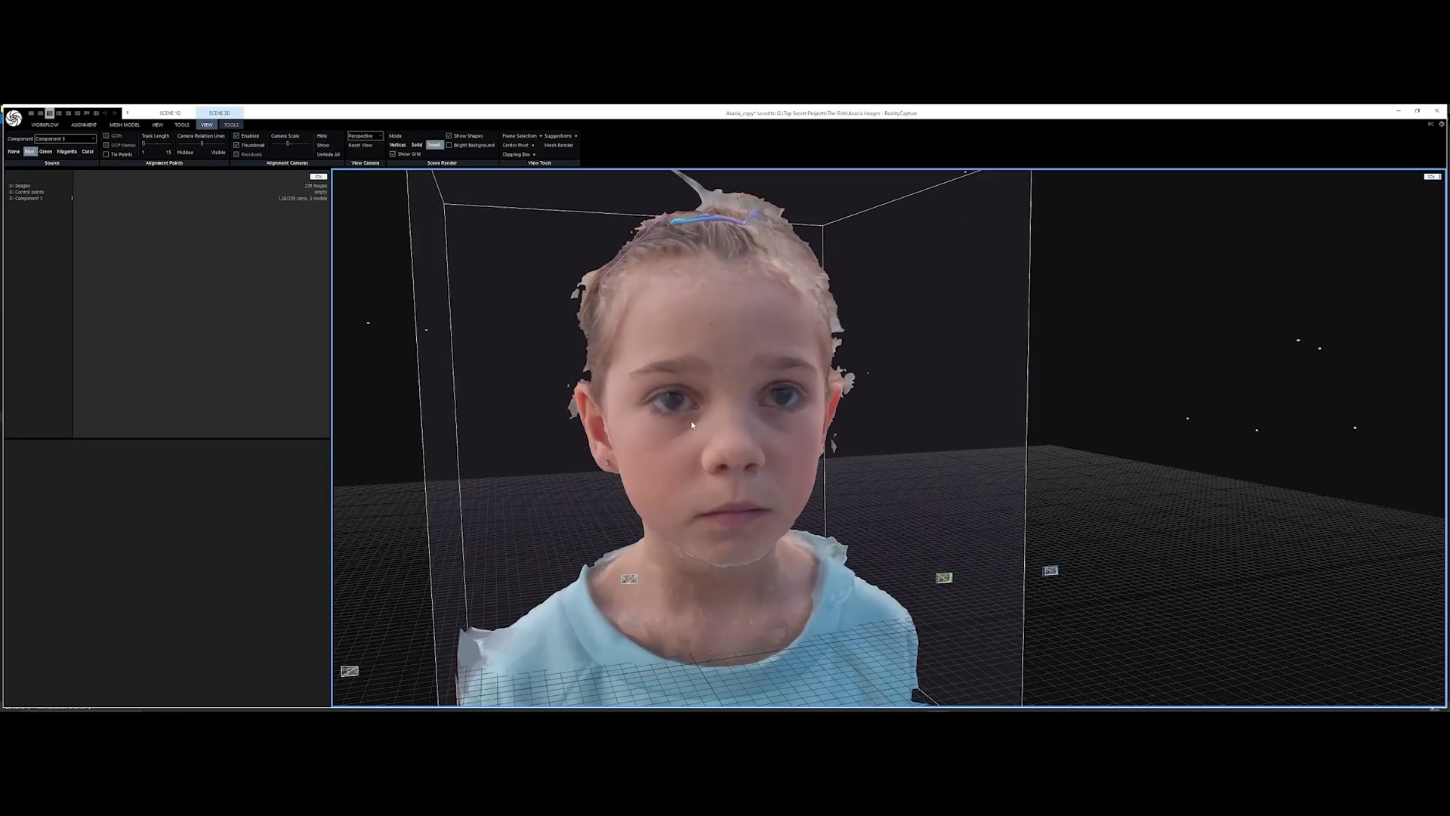
{"action": "mouse_move", "coordinate": [713, 424]}
{"action": "left_mouse_down"}
{"action": "mouse_move", "coordinate": [881, 414]}
{"action": "mouse_move", "coordinate": [741, 413]}
{"action": "mouse_move", "coordinate": [748, 427]}
{"action": "mouse_move", "coordinate": [743, 404]}
{"action": "mouse_move", "coordinate": [663, 435]}
{"action": "mouse_move", "coordinate": [777, 429]}
{"action": "mouse_move", "coordinate": [821, 451]}
{"action": "mouse_move", "coordinate": [889, 447]}
{"action": "mouse_move", "coordinate": [950, 480]}
{"action": "mouse_move", "coordinate": [922, 502]}
{"action": "mouse_move", "coordinate": [861, 508]}
{"action": "mouse_move", "coordinate": [785, 492]}
{"action": "mouse_move", "coordinate": [705, 431]}
{"action": "left_mouse_up"}
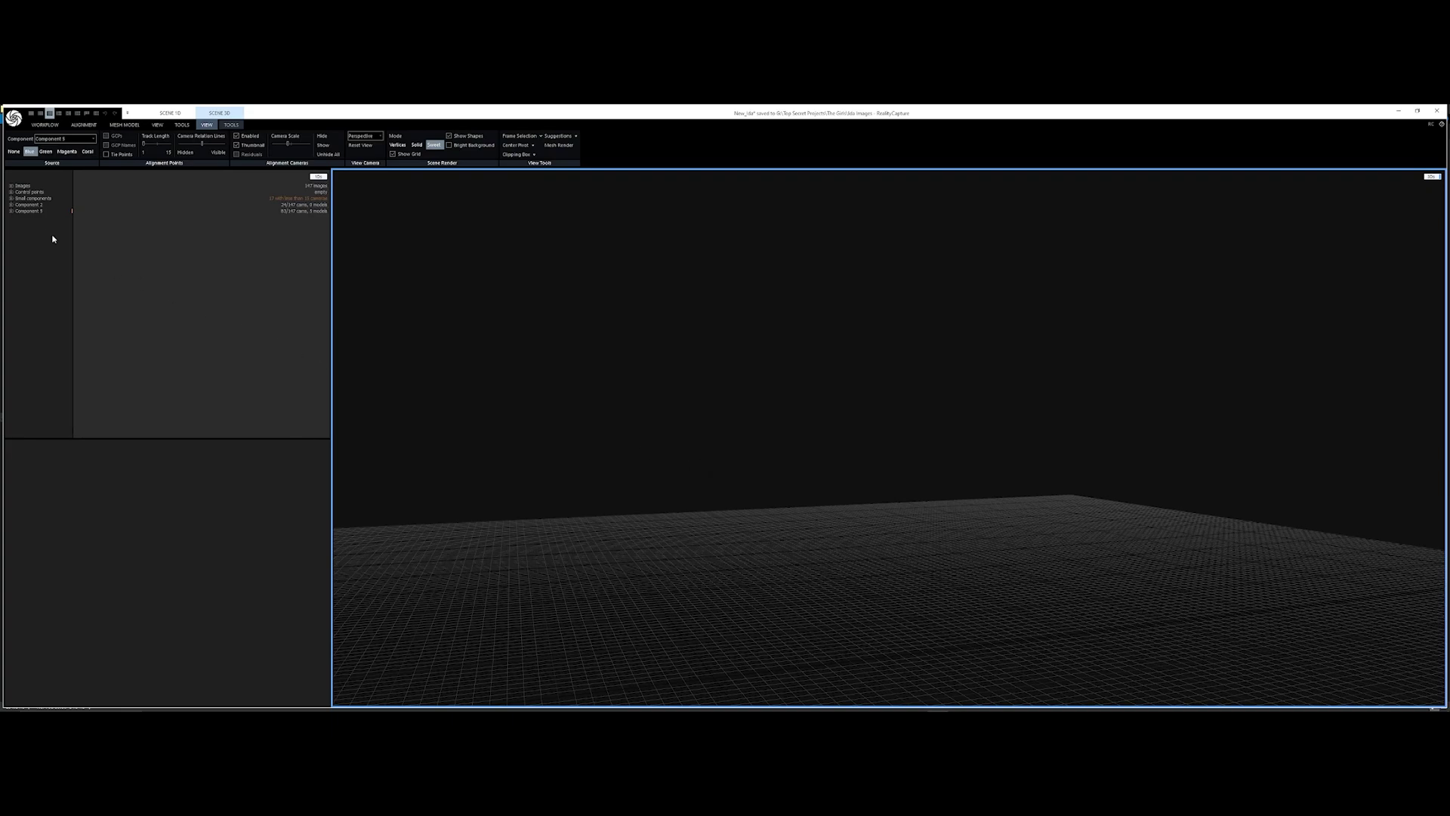
{"action": "left_click", "coordinate": [26, 212]}
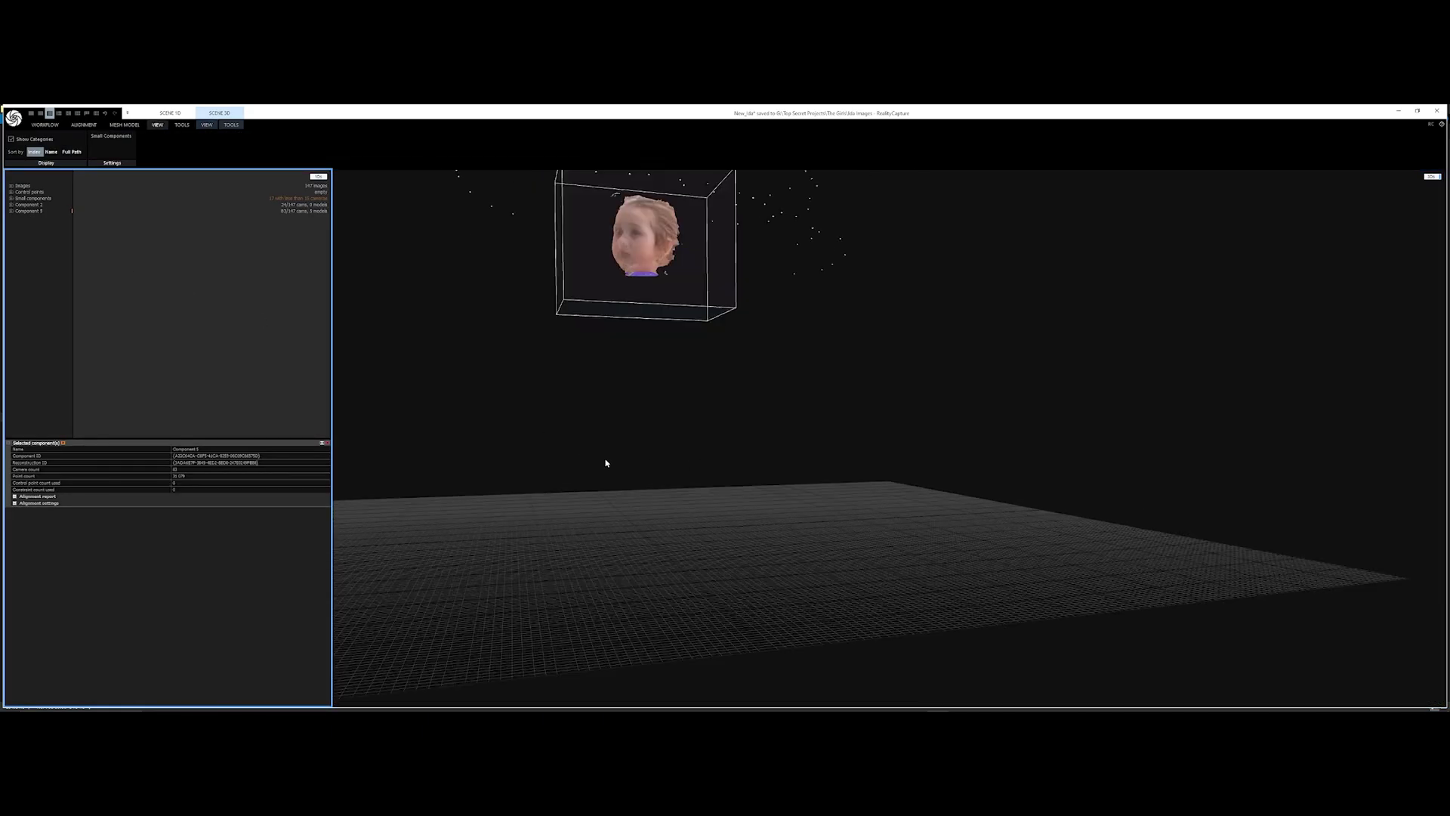
{"action": "left_click_drag", "start_coordinate": [592, 386], "coordinate": [615, 445]}
{"action": "right_click_drag", "start_coordinate": [615, 446], "coordinate": [699, 428]}
{"action": "scroll", "coordinate": [721, 408], "scroll_direction": "up", "scroll_amount": 8}
{"action": "scroll", "coordinate": [654, 412], "scroll_direction": "up", "scroll_amount": 3}
{"action": "mouse_move", "coordinate": [699, 429]}
{"action": "left_mouse_down"}
{"action": "mouse_move", "coordinate": [811, 419]}
{"action": "mouse_move", "coordinate": [807, 405]}
{"action": "mouse_move", "coordinate": [861, 421]}
{"action": "mouse_move", "coordinate": [709, 420]}
{"action": "left_mouse_up"}
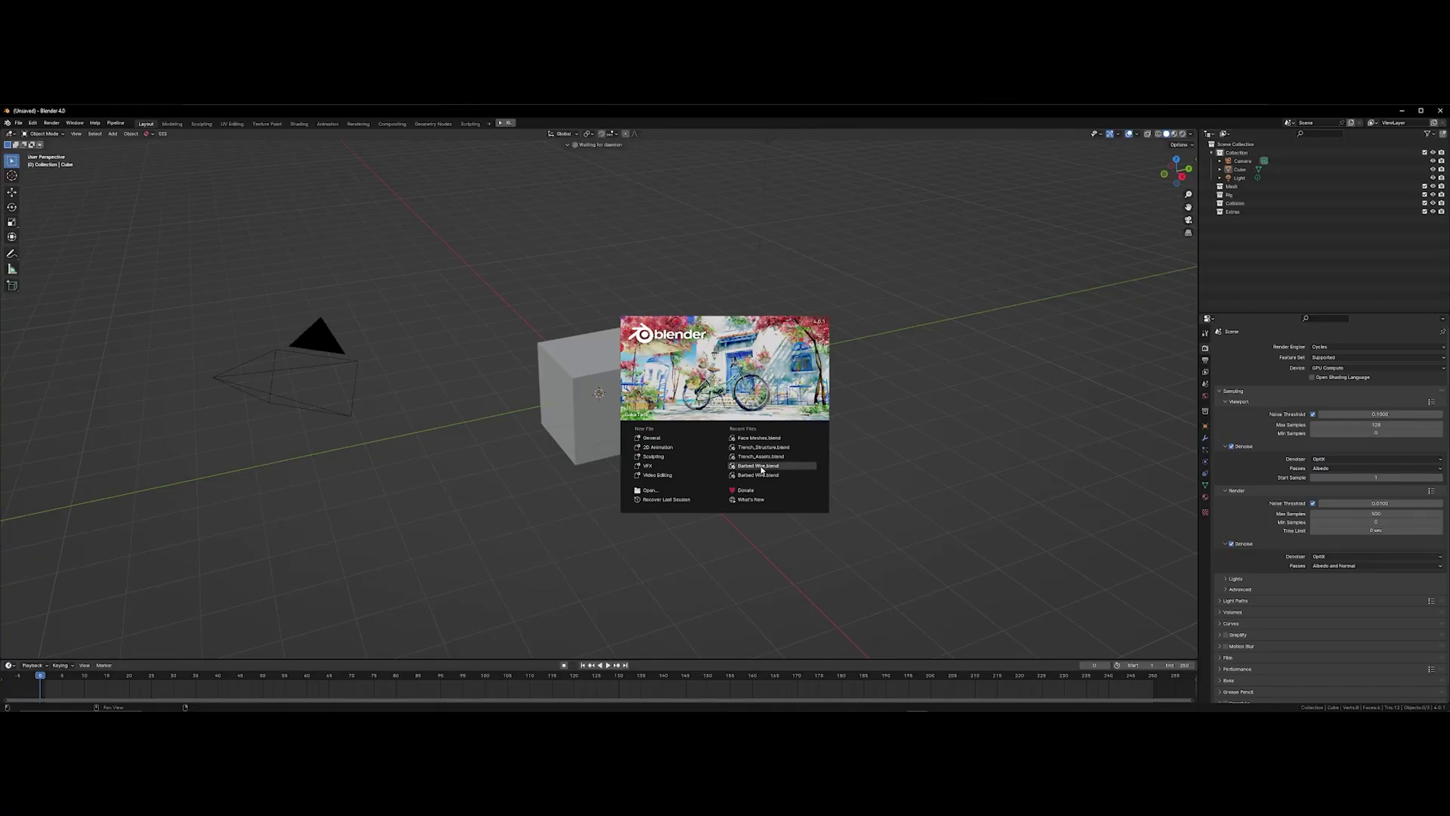
Step: Open the recent file Face Meshes.blend and examine the trimmed face mesh from several angles
{"action": "left_click", "coordinate": [756, 441]}
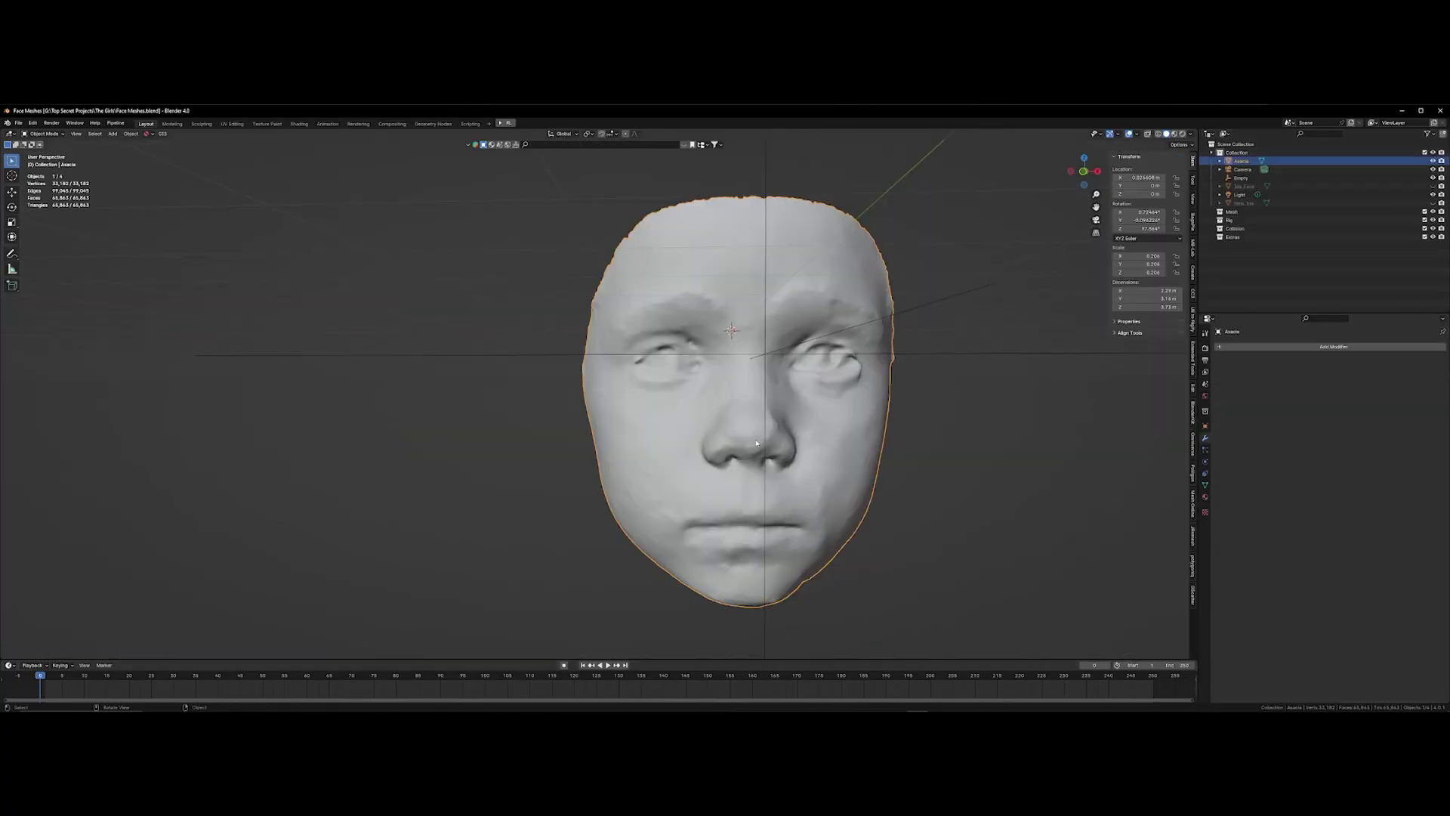
{"action": "mouse_move", "coordinate": [627, 391]}
{"action": "middle_mouse_down"}
{"action": "mouse_move", "coordinate": [687, 395]}
{"action": "mouse_move", "coordinate": [636, 398]}
{"action": "middle_mouse_up"}
{"action": "scroll", "coordinate": [679, 415], "scroll_direction": "down", "scroll_amount": 2}
{"action": "mouse_move", "coordinate": [752, 435]}
{"action": "middle_mouse_down"}
{"action": "mouse_move", "coordinate": [683, 433]}
{"action": "mouse_move", "coordinate": [747, 424]}
{"action": "middle_mouse_up"}
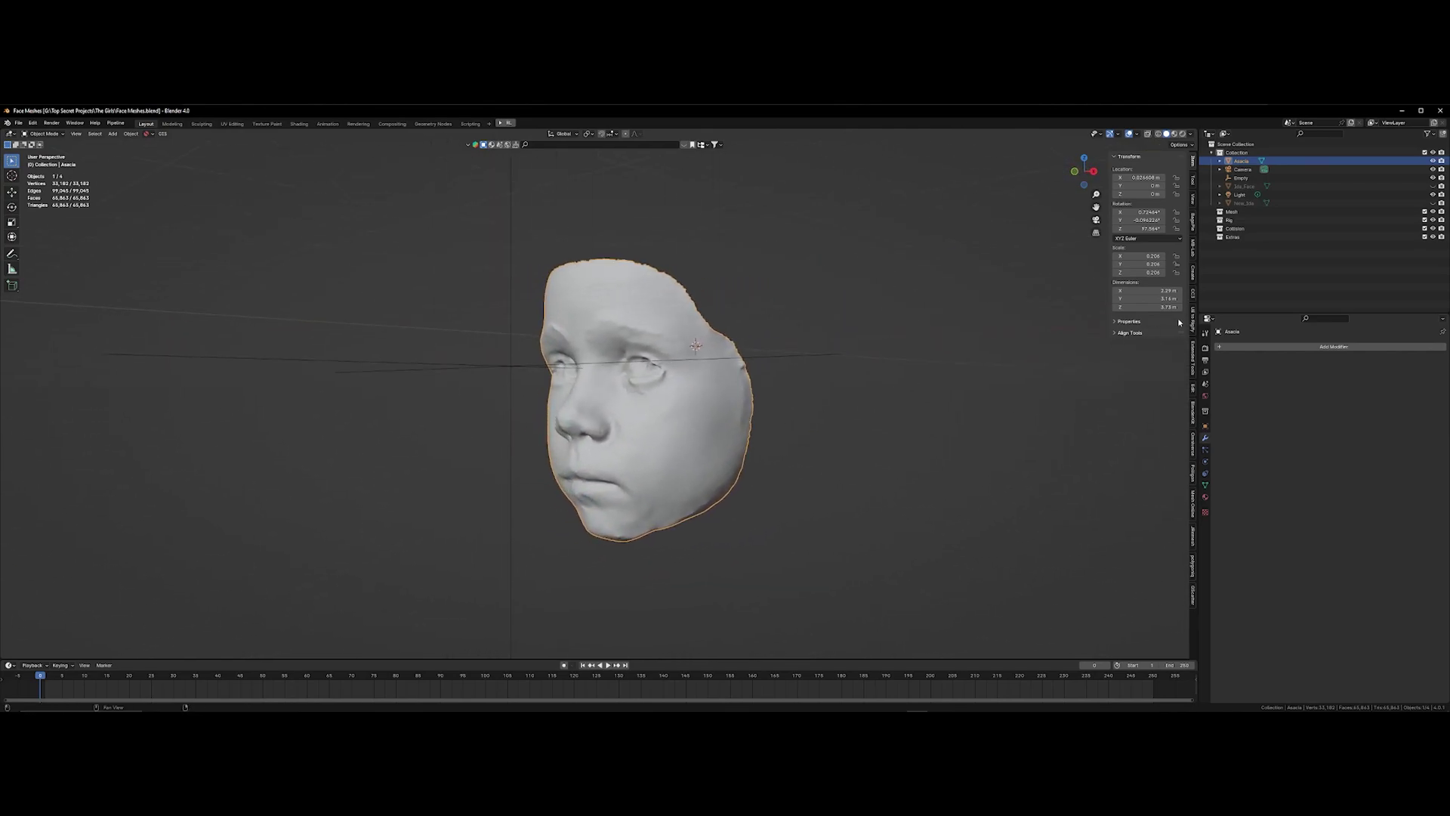
Step: Unhide the second face mesh to compare it with the first, and hide it again
{"action": "left_click", "coordinate": [1433, 186]}
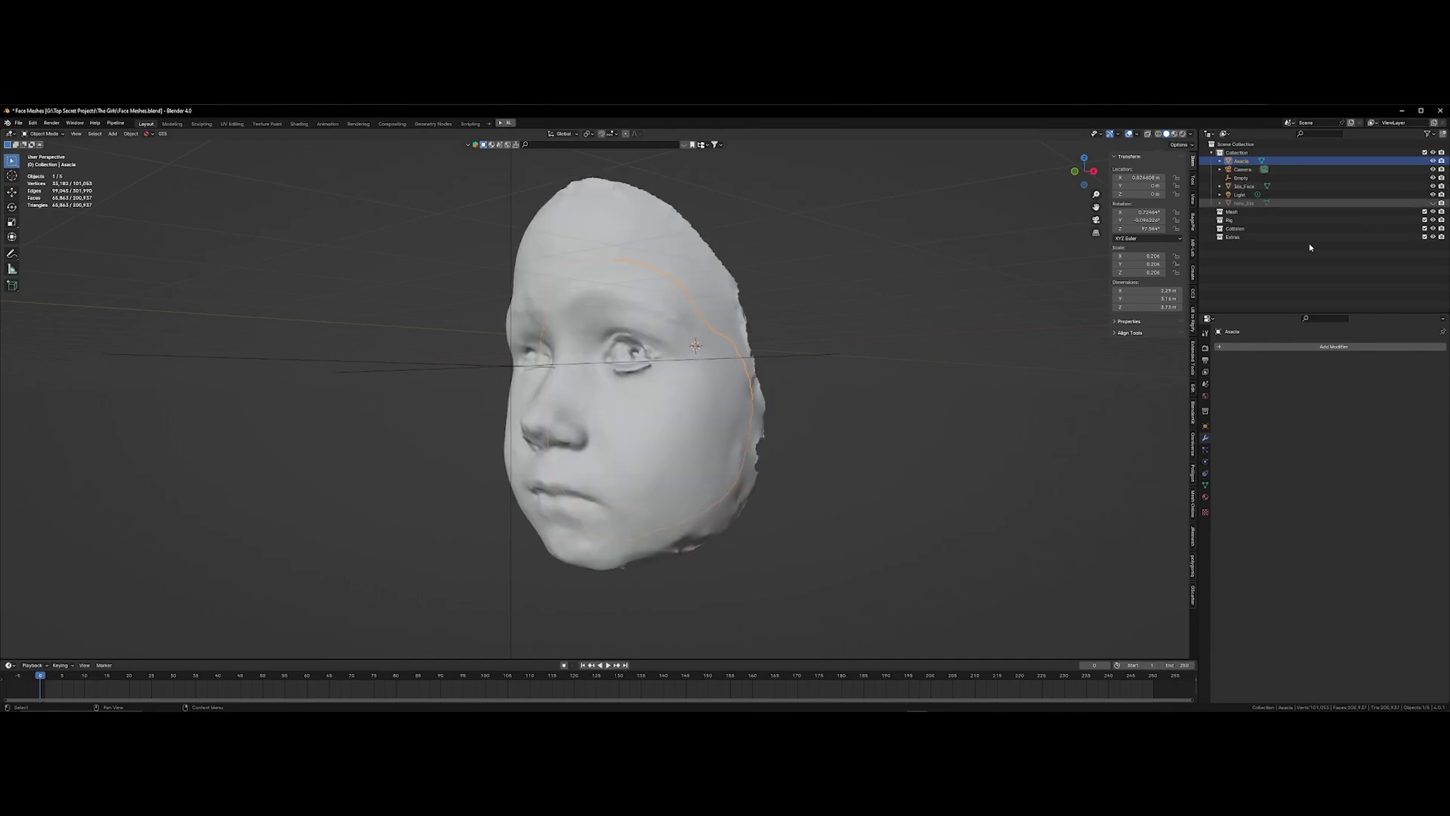
{"action": "scroll", "coordinate": [832, 372], "scroll_direction": "down", "scroll_amount": 1}
{"action": "middle_click_drag", "start_coordinate": [832, 372], "coordinate": [861, 373]}
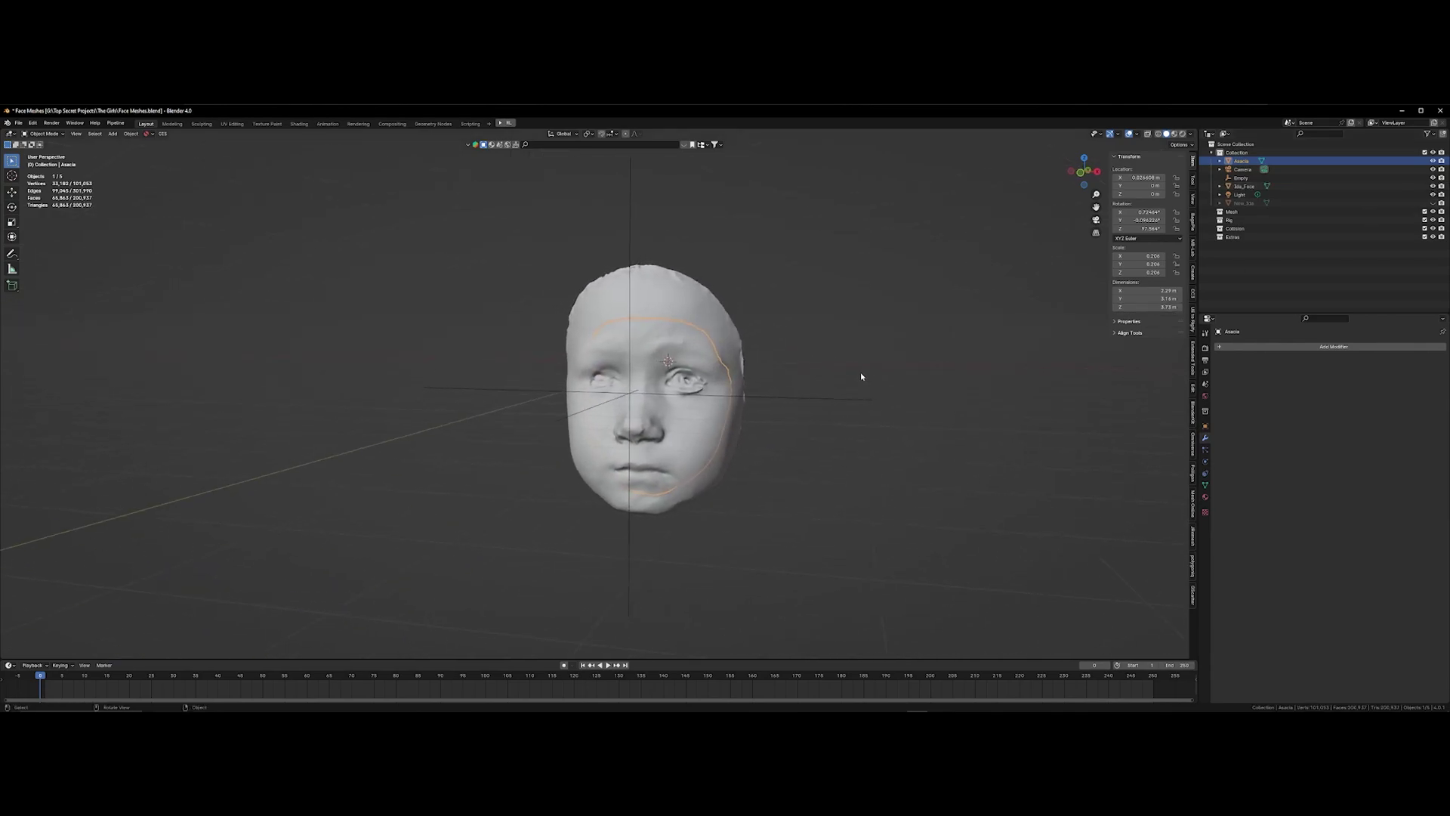
{"action": "left_click", "coordinate": [1433, 186]}
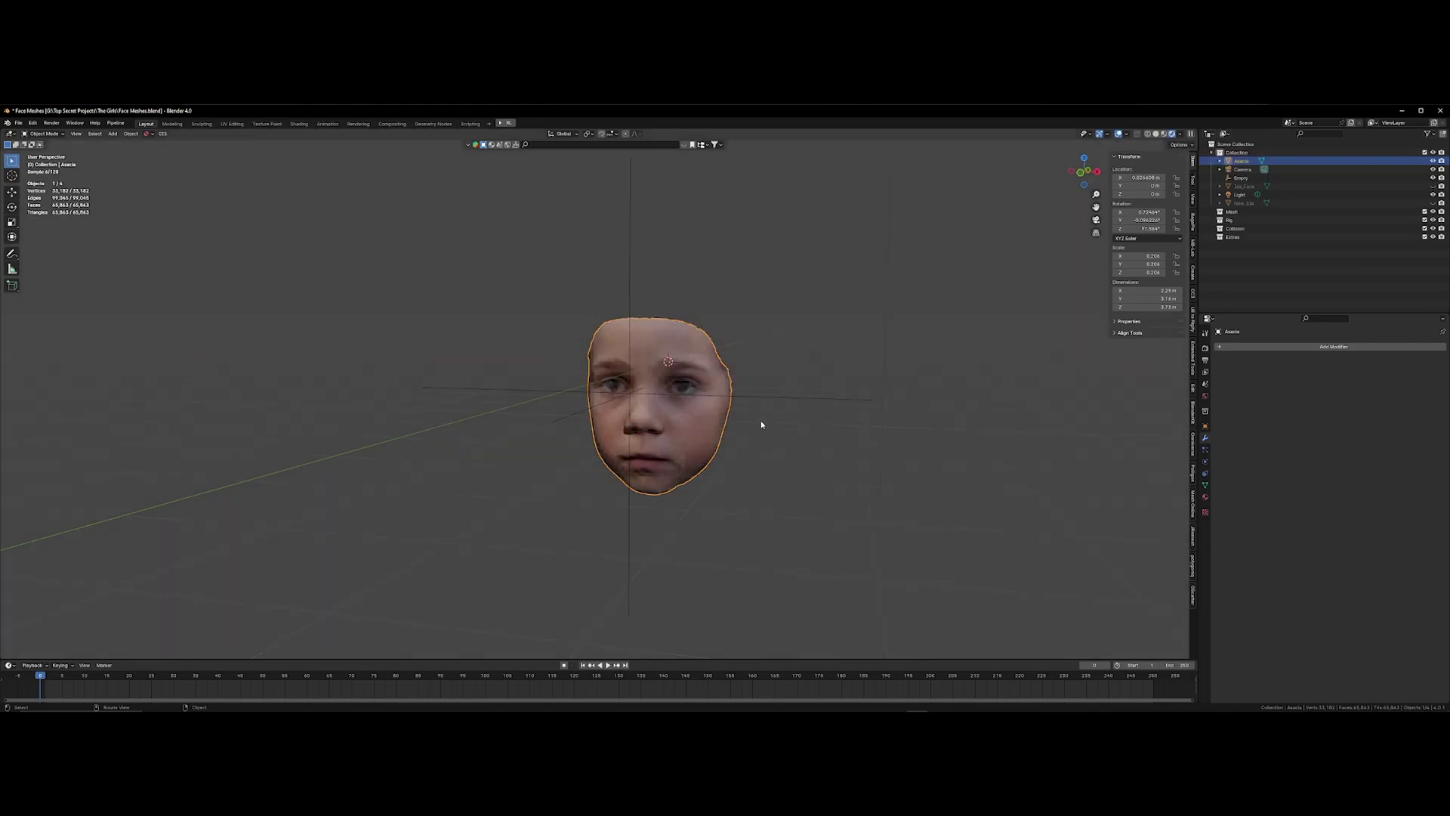
Step: Restore the viewport visibility of the hidden collection and move the light along the global X axis
{"action": "middle_click_drag", "start_coordinate": [761, 424], "coordinate": [831, 423]}
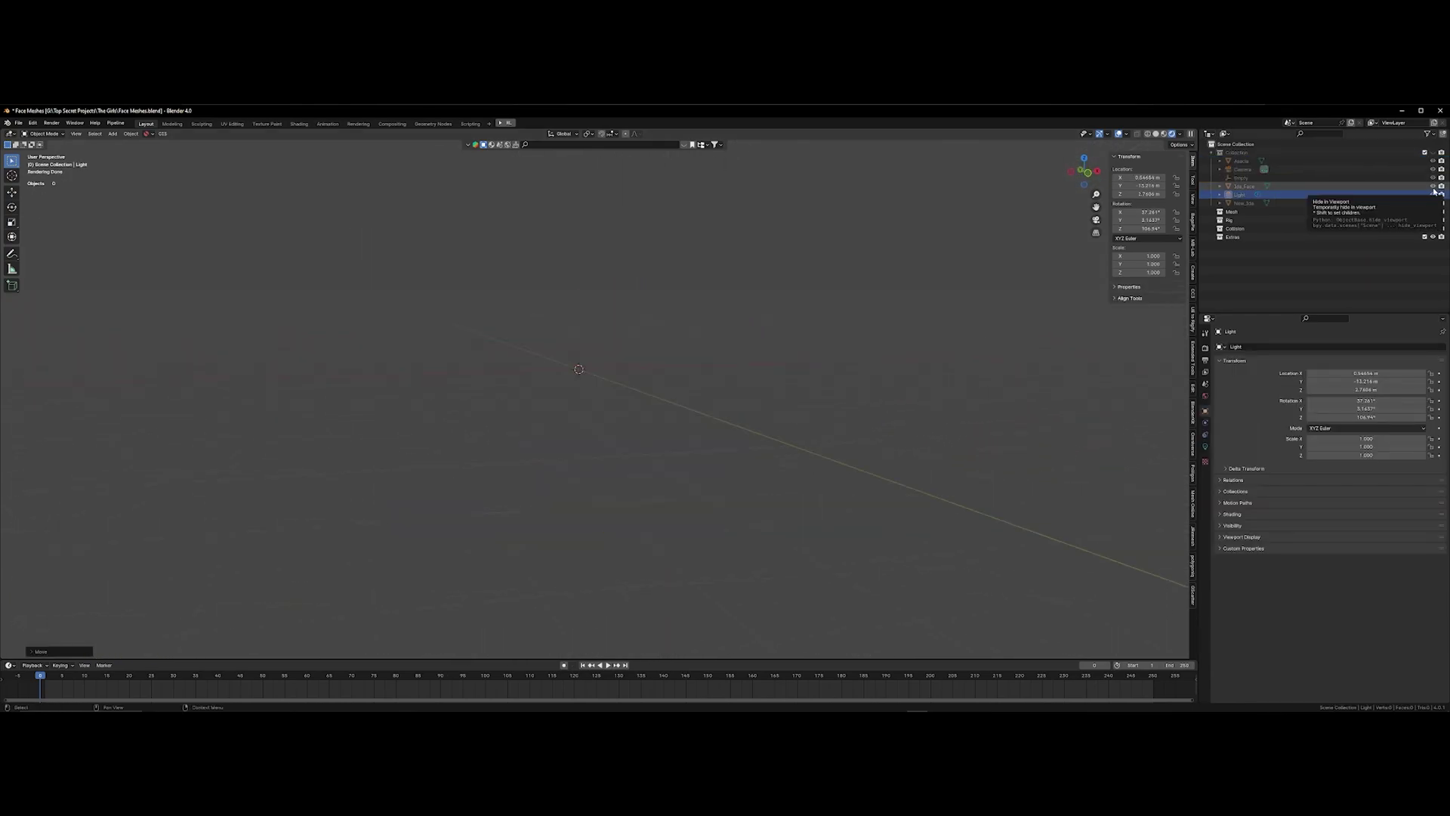
{"action": "left_click", "coordinate": [1432, 154]}
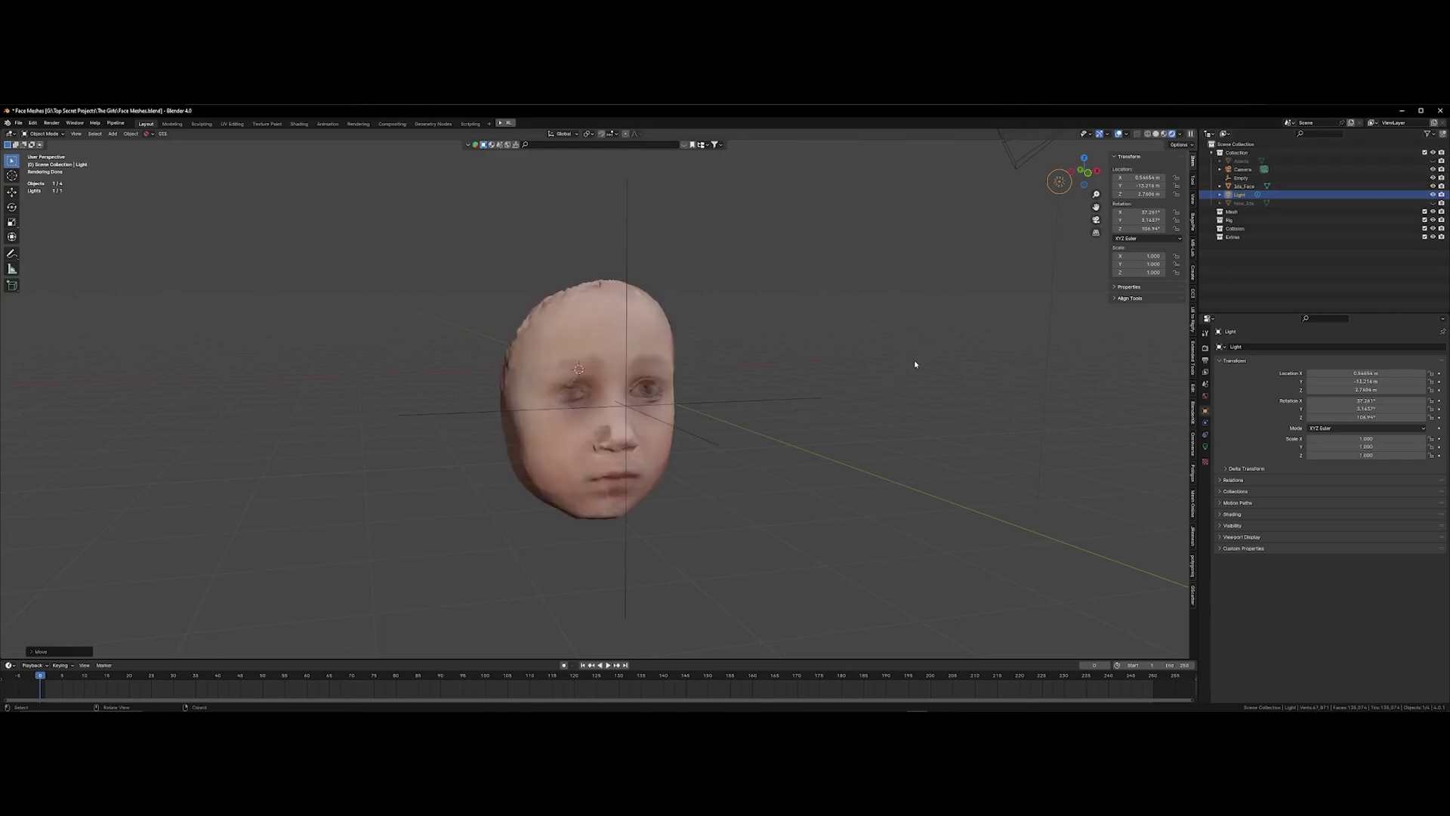
{"action": "key", "text": "g"}
{"action": "key", "text": "x"}
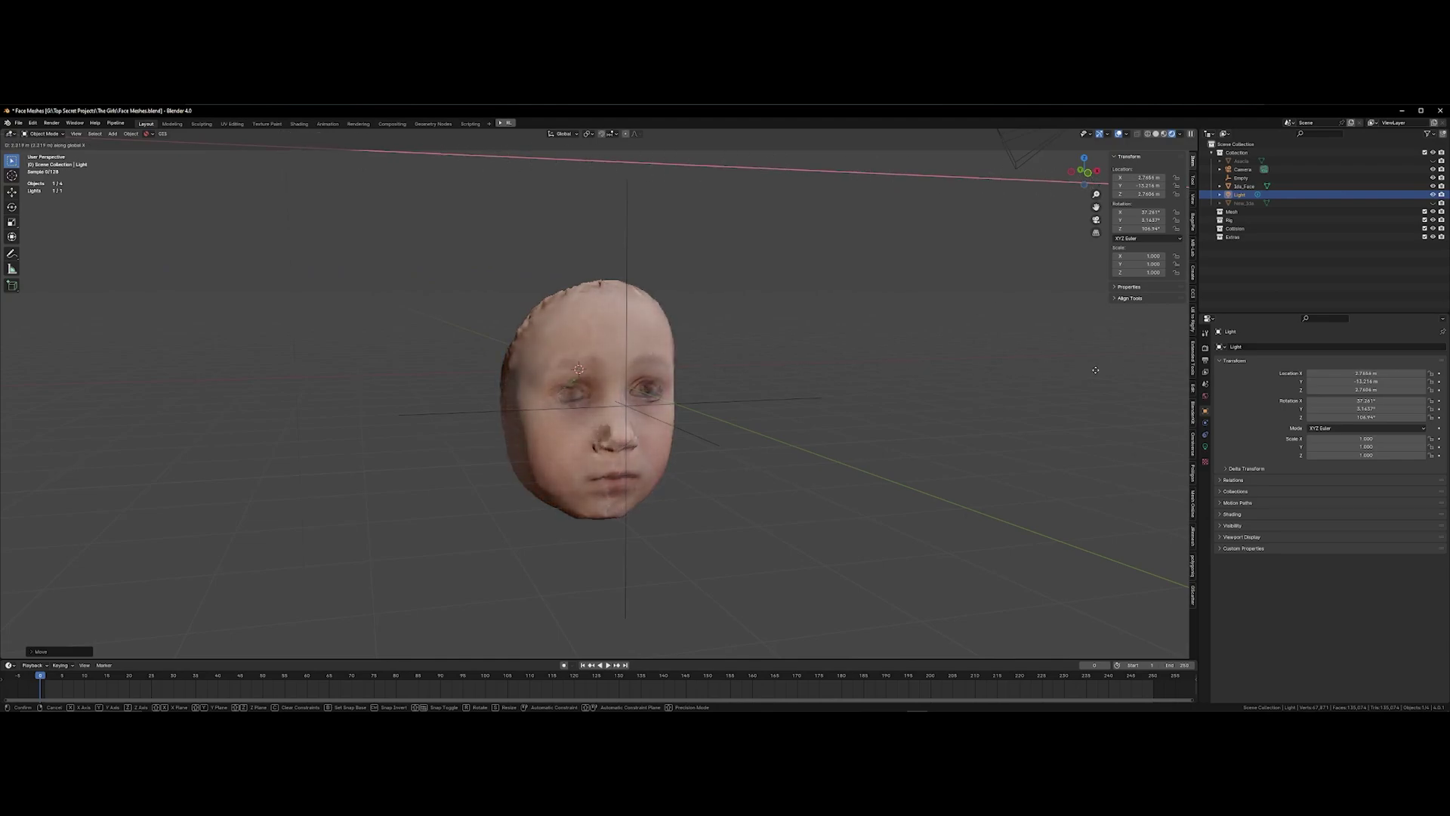
{"action": "left_click", "coordinate": [868, 382]}
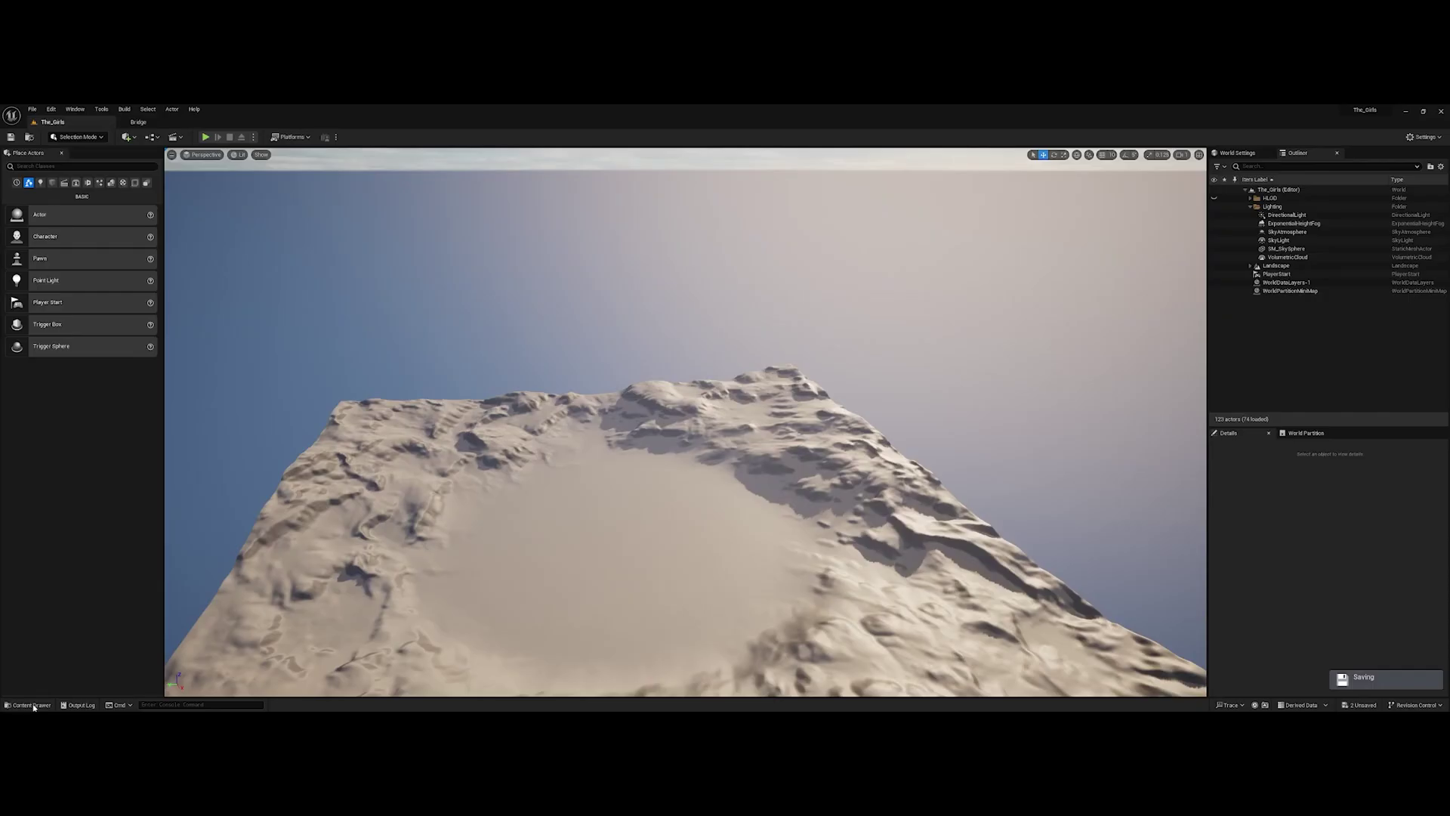
Step: Browse the project content to the first character's Face_Mesh folder and open the face static mesh
{"action": "left_click", "coordinate": [30, 705]}
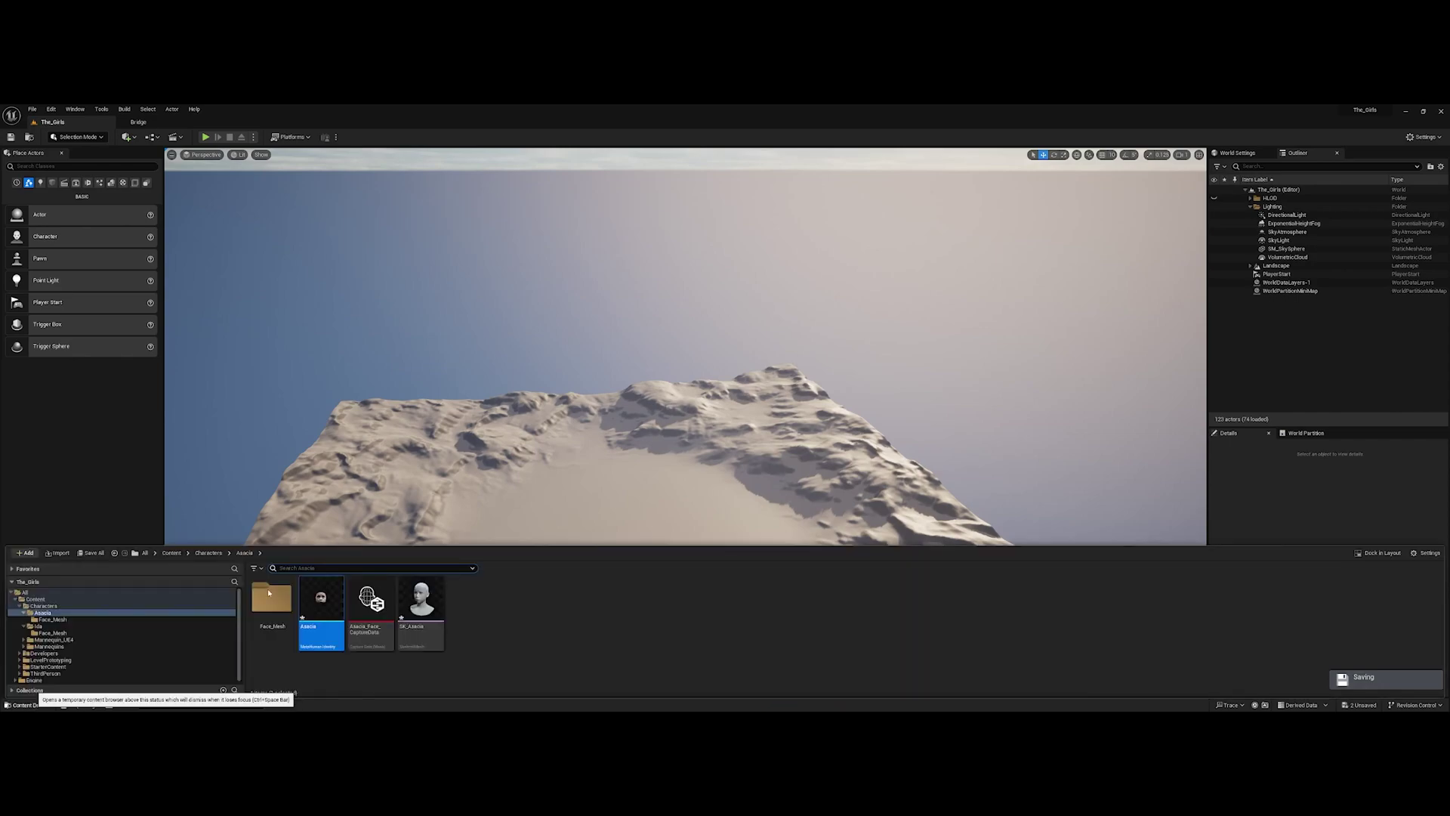
{"action": "left_click", "coordinate": [267, 597]}
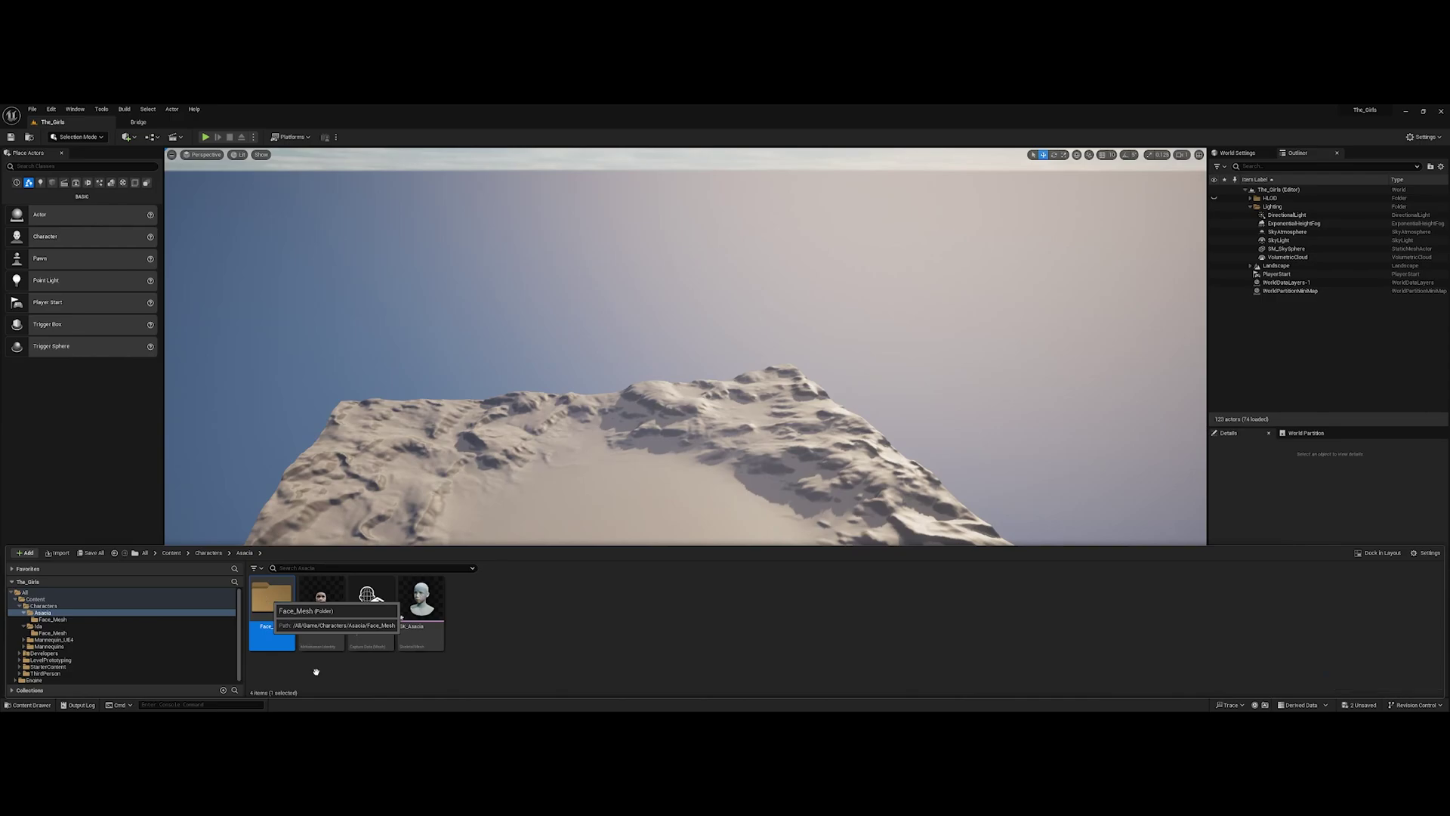
{"action": "key", "text": "Return"}
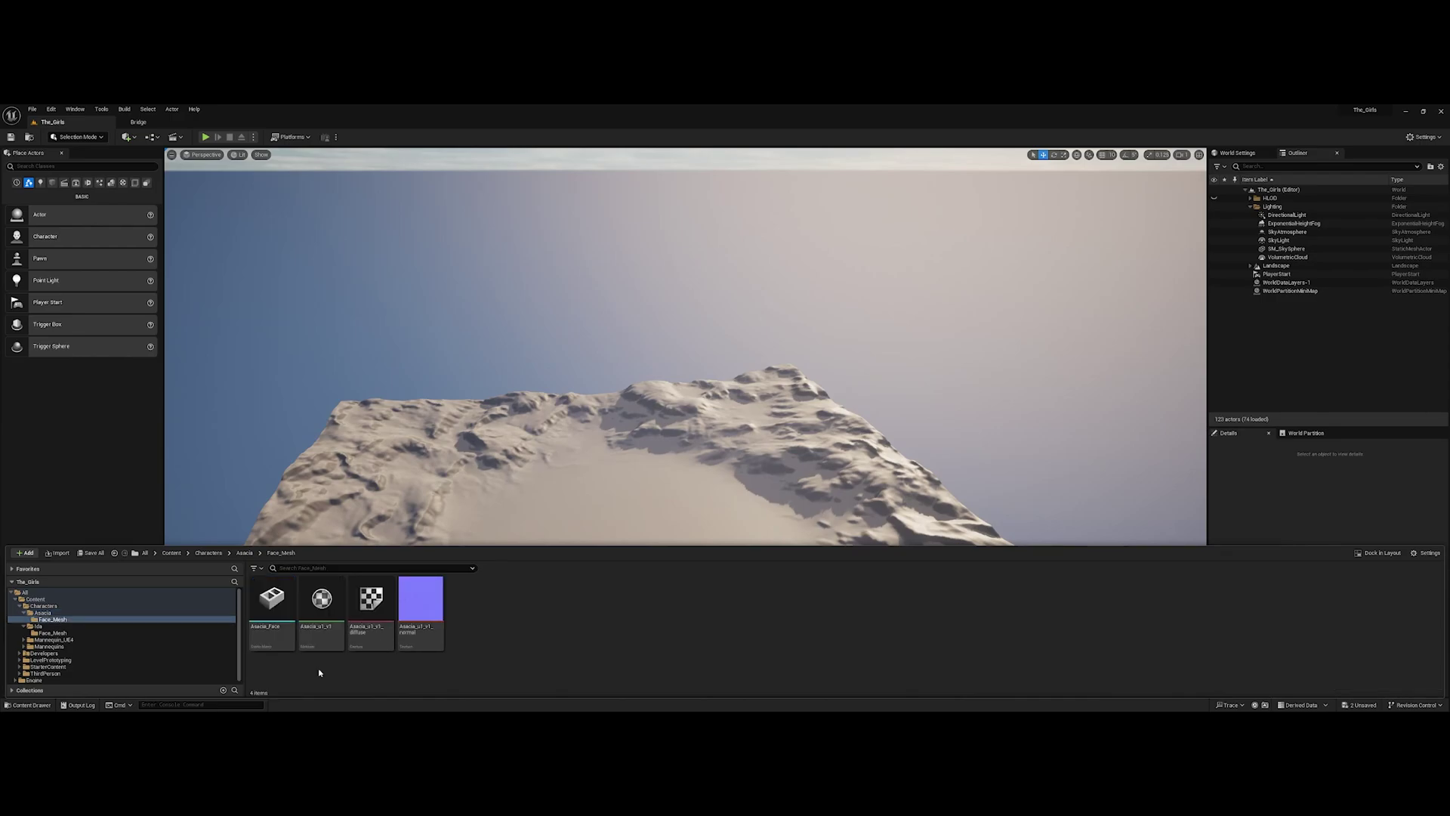
{"action": "double_click", "coordinate": [285, 602]}
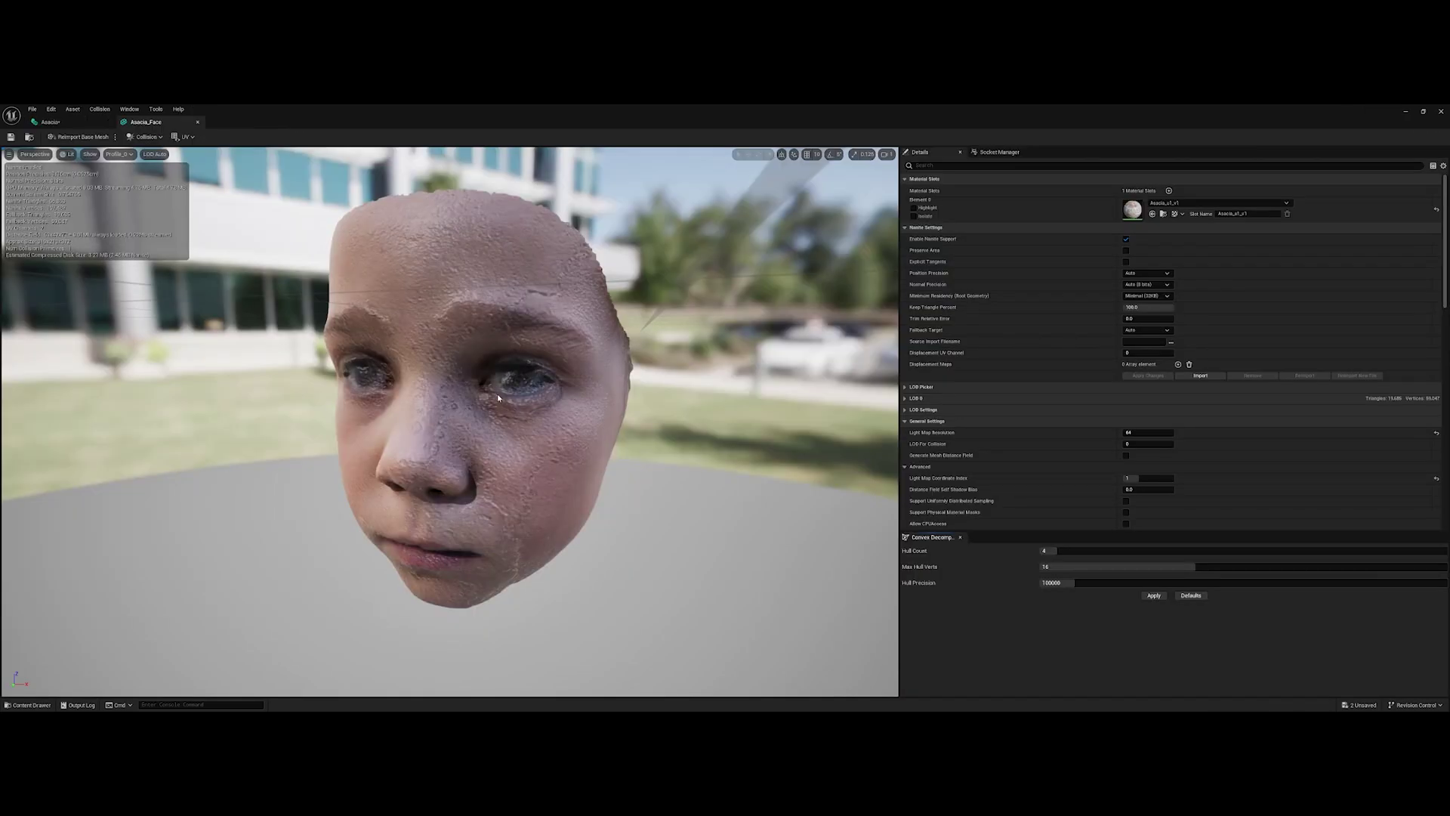
Step: Examine the textured face static mesh from the front and the side in its preview
{"action": "right_click_drag", "start_coordinate": [497, 393], "coordinate": [572, 408]}
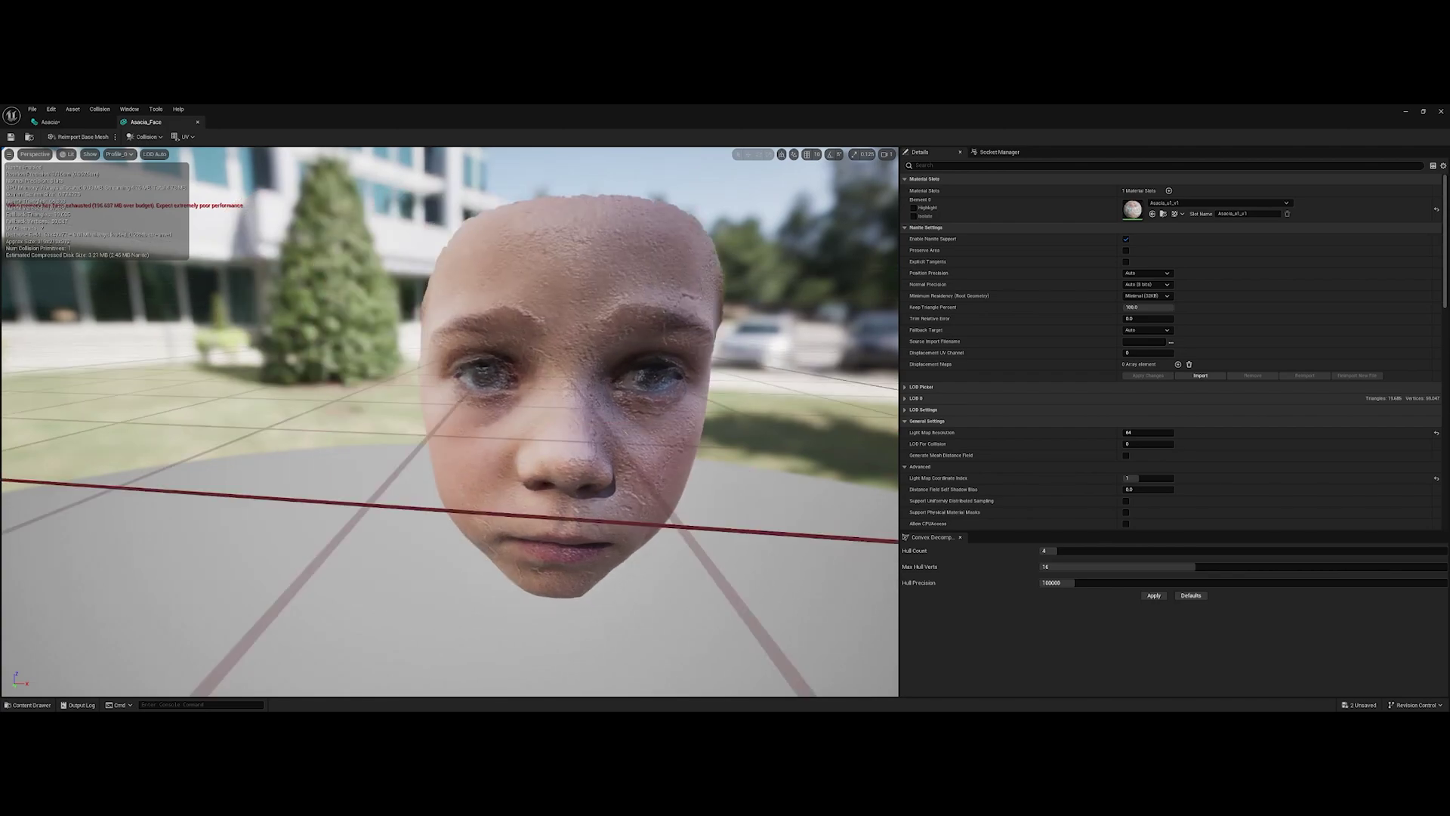
{"action": "right_click_drag", "start_coordinate": [572, 407], "coordinate": [434, 327]}
{"action": "middle_click_drag", "start_coordinate": [434, 326], "coordinate": [538, 272]}
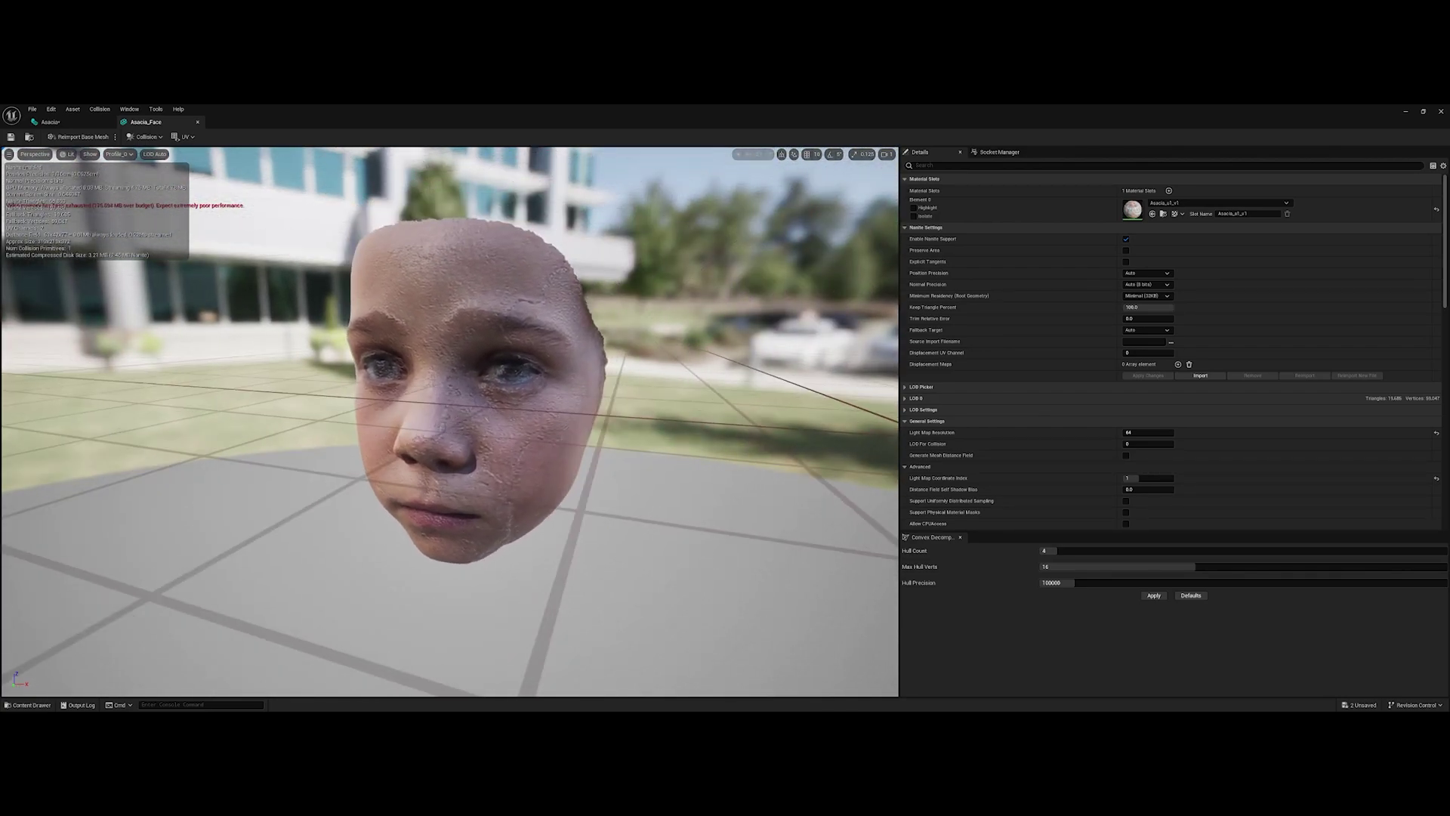
{"action": "left_click_drag", "start_coordinate": [506, 392], "coordinate": [521, 385]}
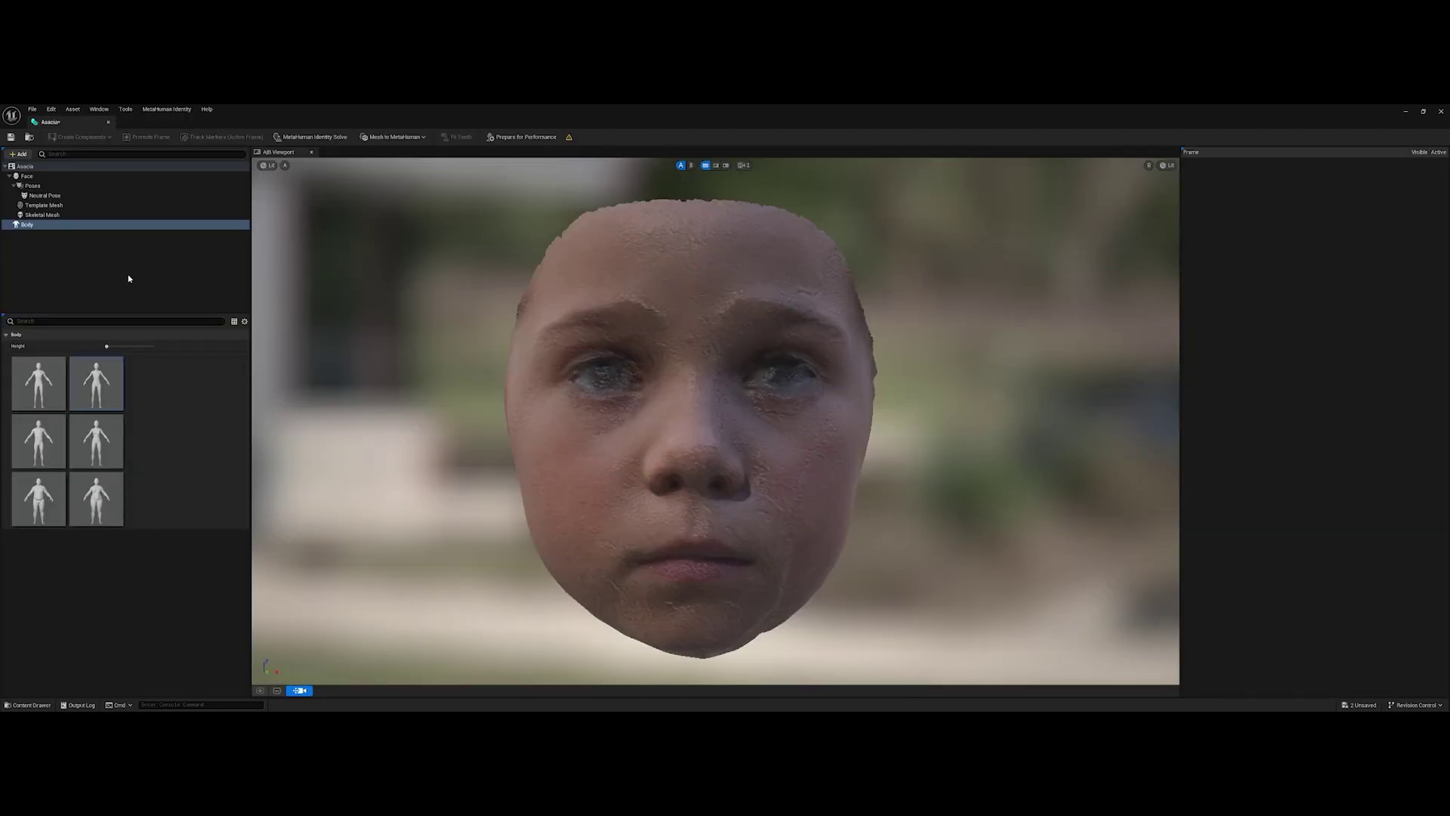
Step: Select the Neutral Pose of the MetaHuman Identity and view the conformed template head in view B
{"action": "left_click", "coordinate": [28, 185]}
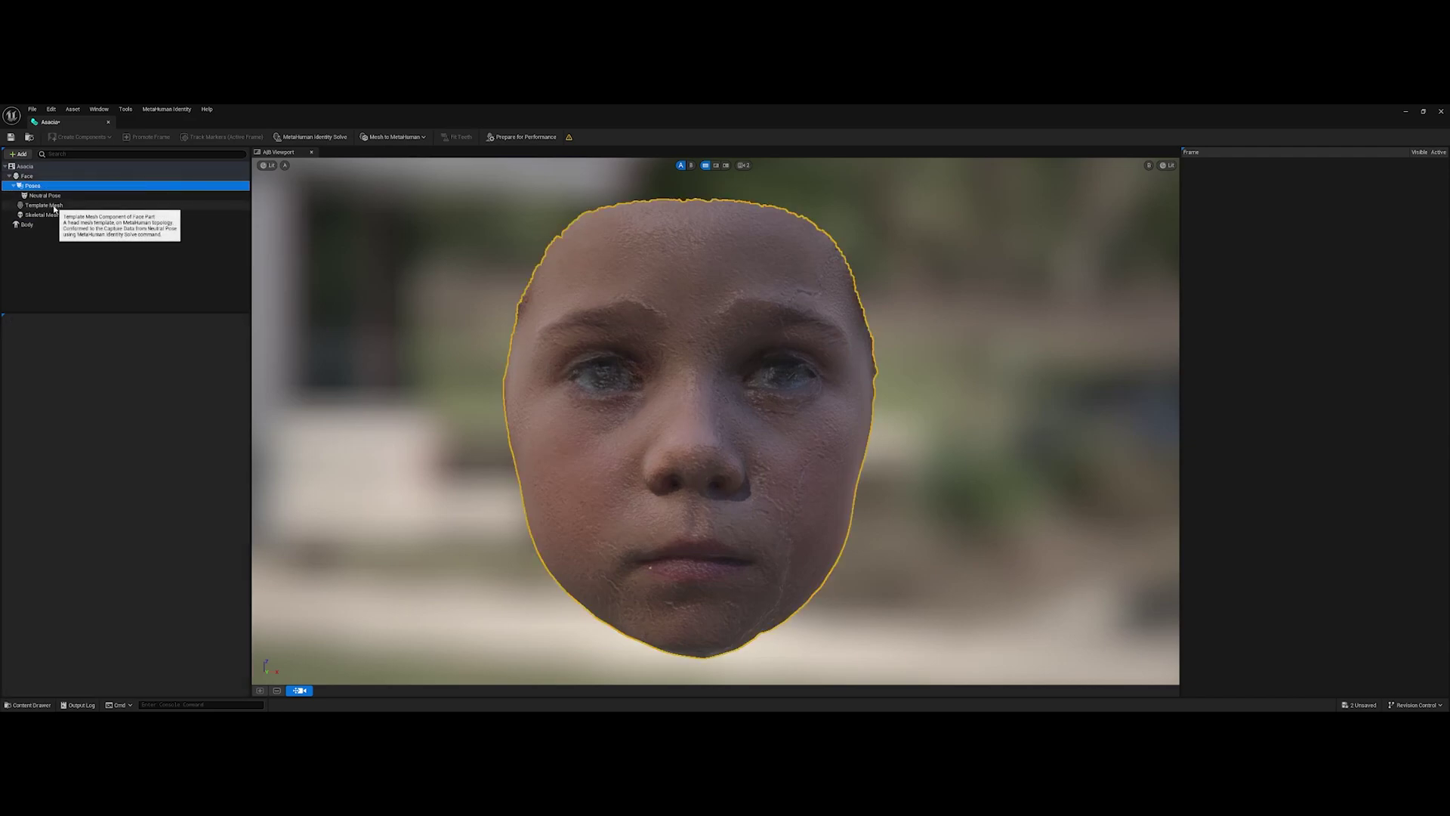
{"action": "left_click", "coordinate": [53, 198]}
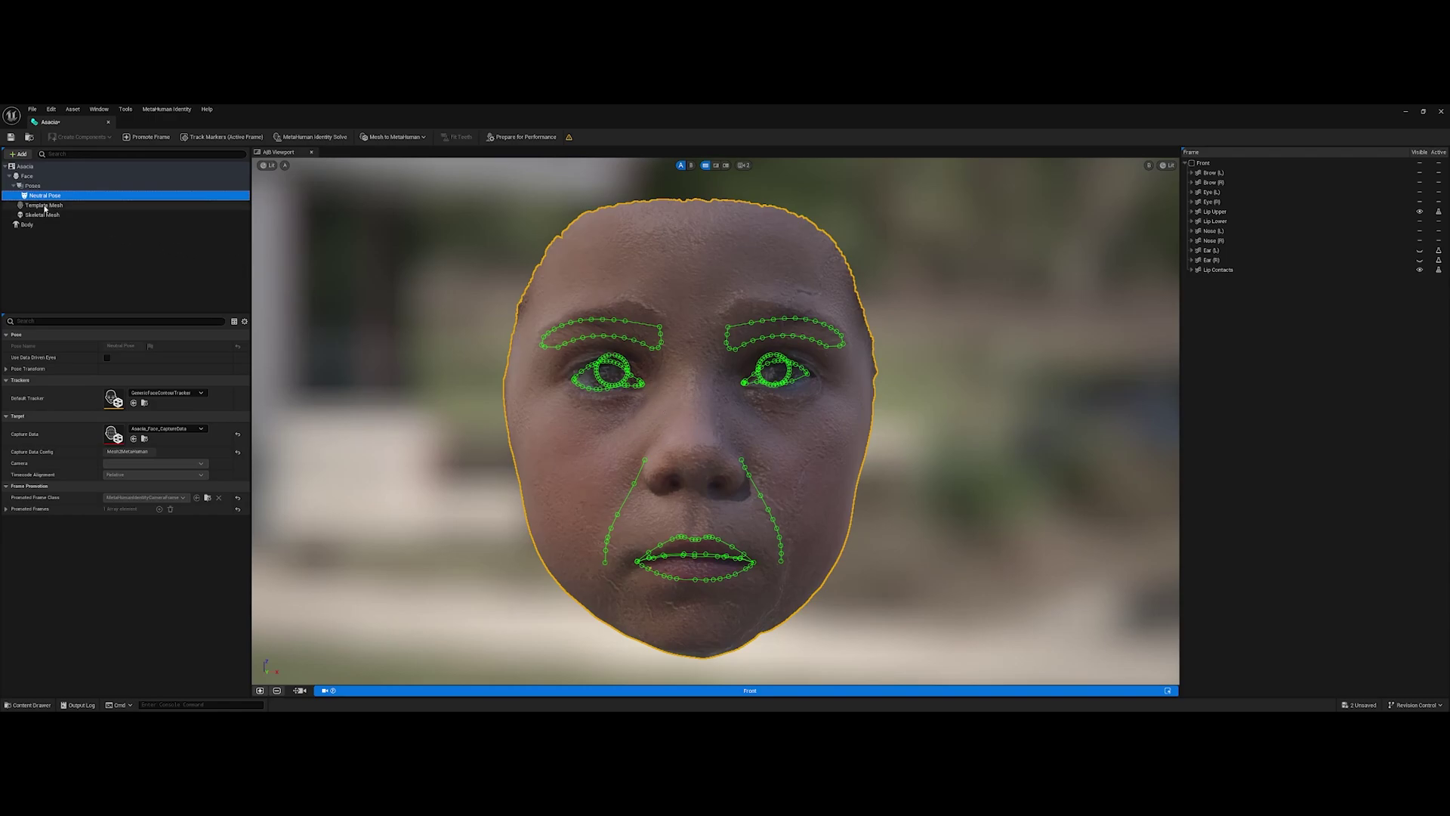
{"action": "left_click", "coordinate": [692, 165]}
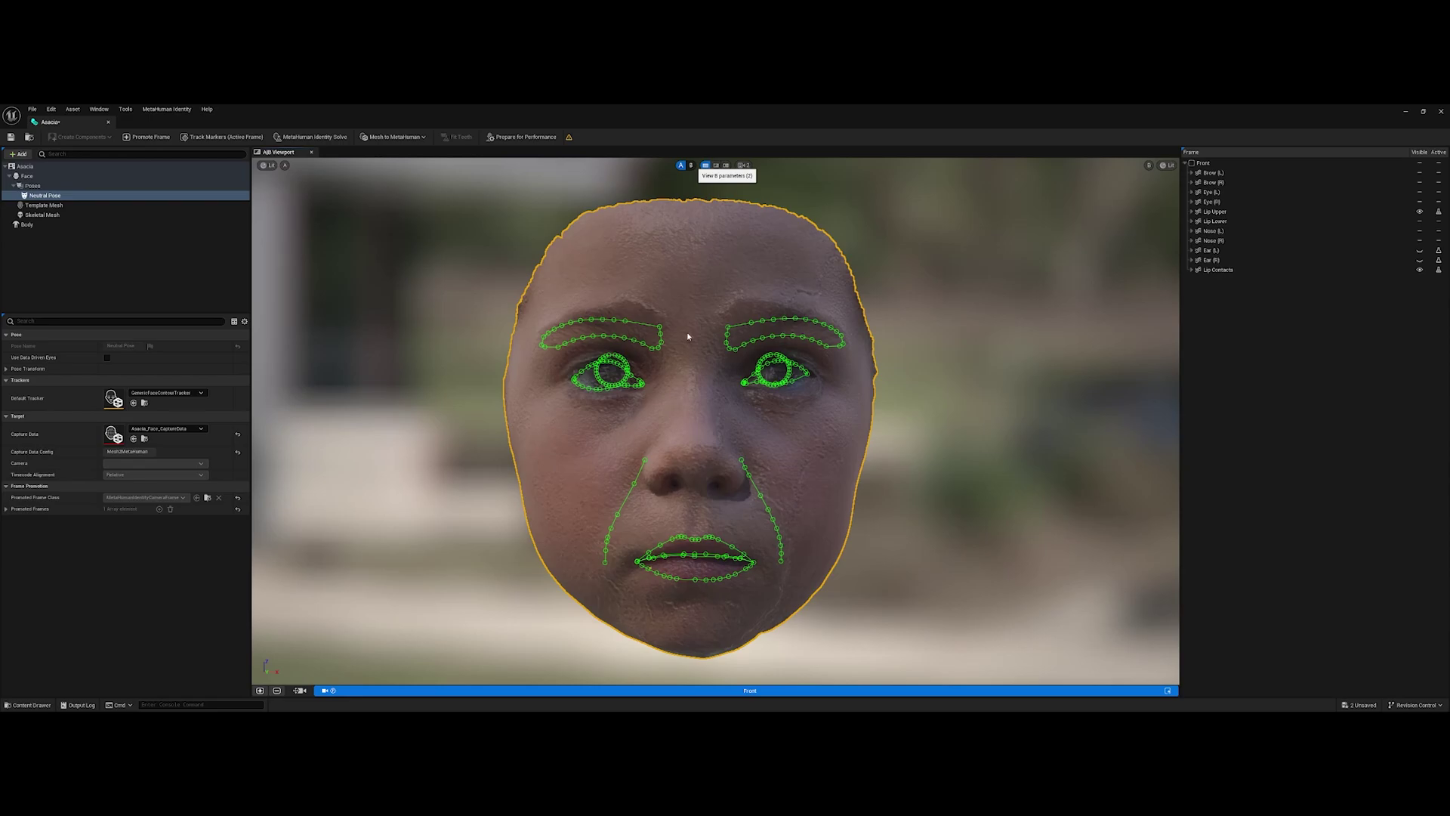
{"action": "key", "text": "2"}
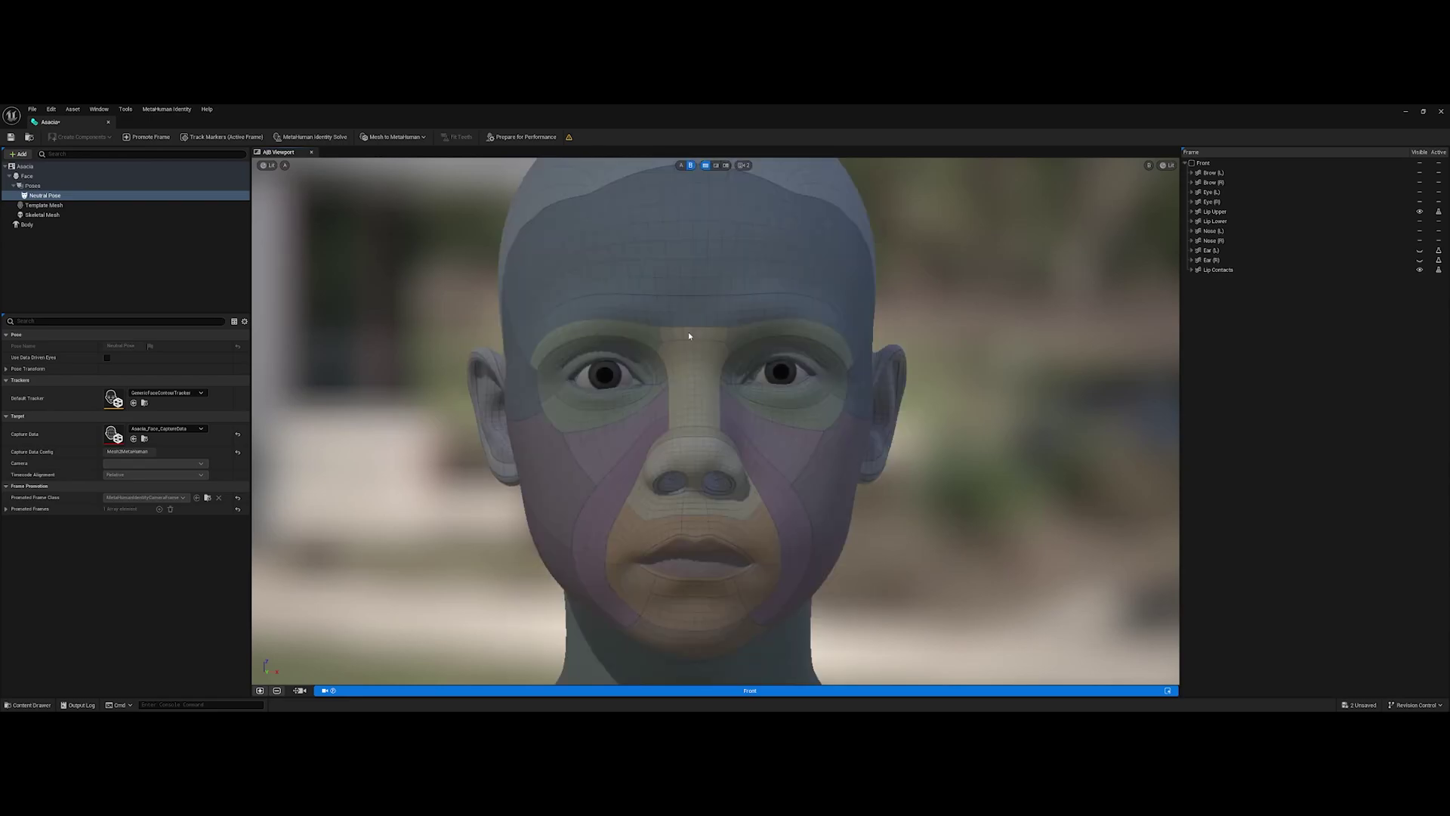
{"action": "scroll", "coordinate": [744, 434], "scroll_direction": "down", "scroll_amount": 2}
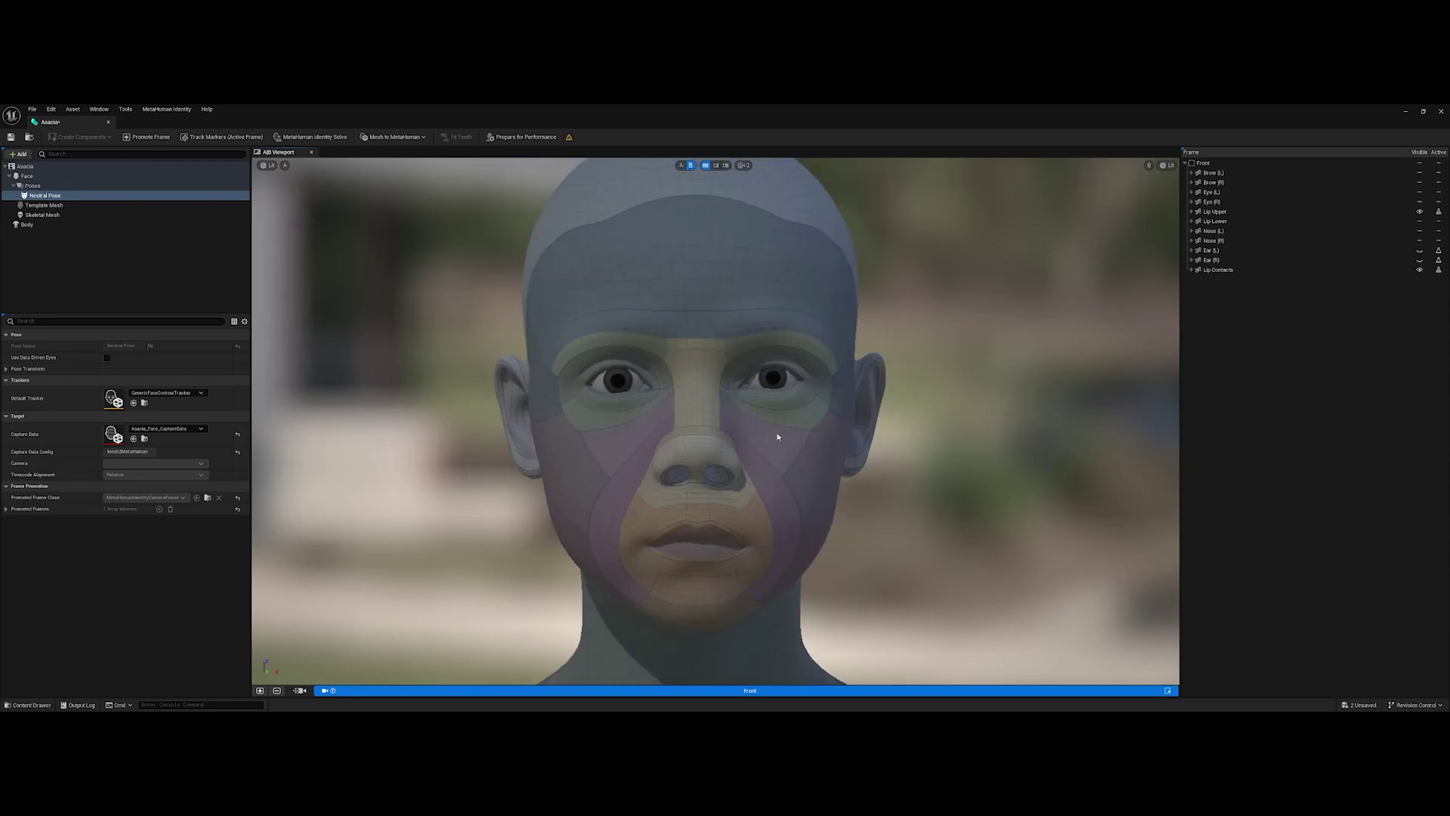
Step: Examine the conformed template head and neck in view B from a front three-quarter angle
{"action": "right_click_drag", "start_coordinate": [801, 446], "coordinate": [620, 609]}
{"action": "middle_click_drag", "start_coordinate": [801, 446], "coordinate": [1062, 345]}
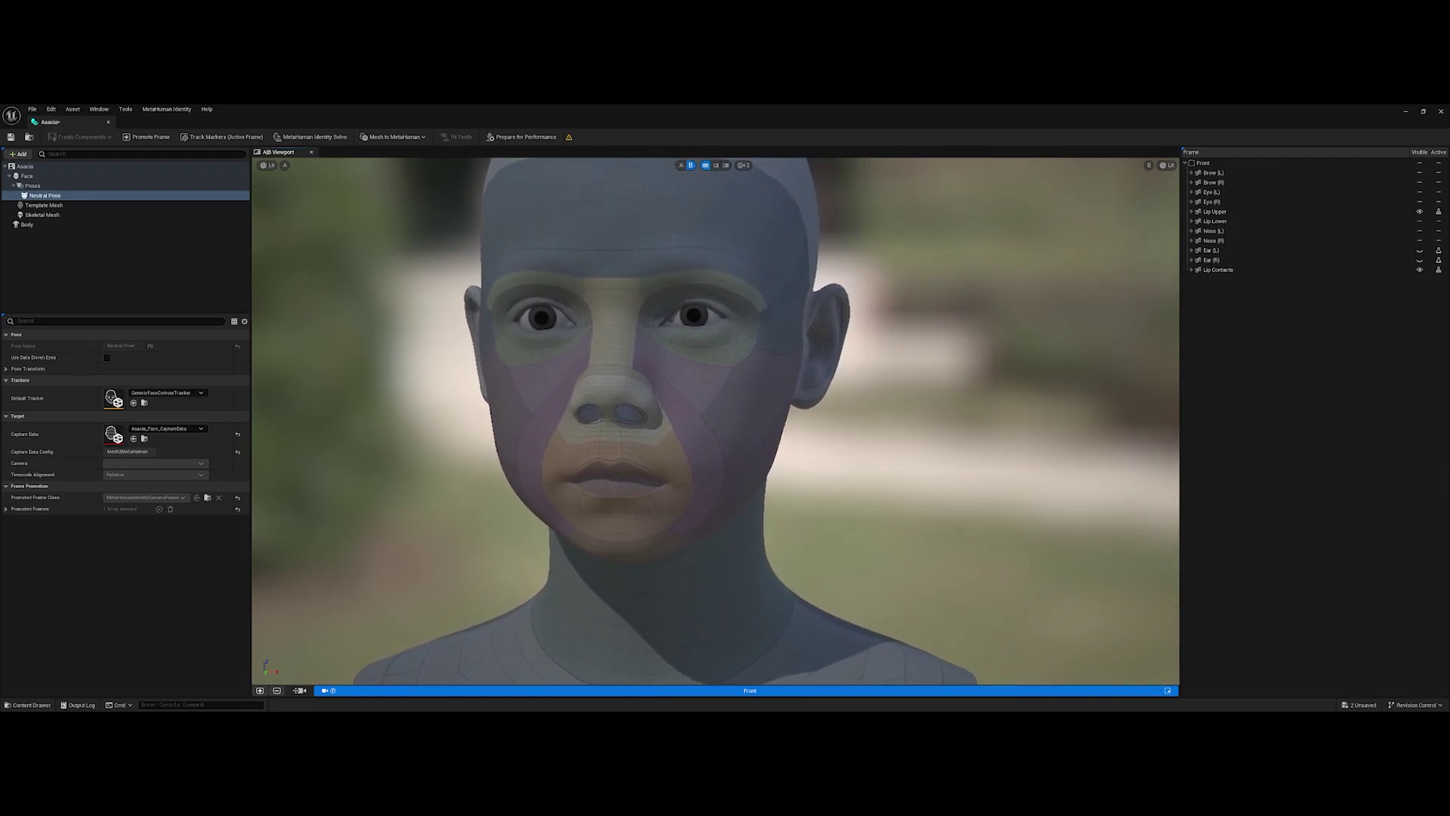
{"action": "middle_click_drag", "start_coordinate": [574, 423], "coordinate": [592, 408]}
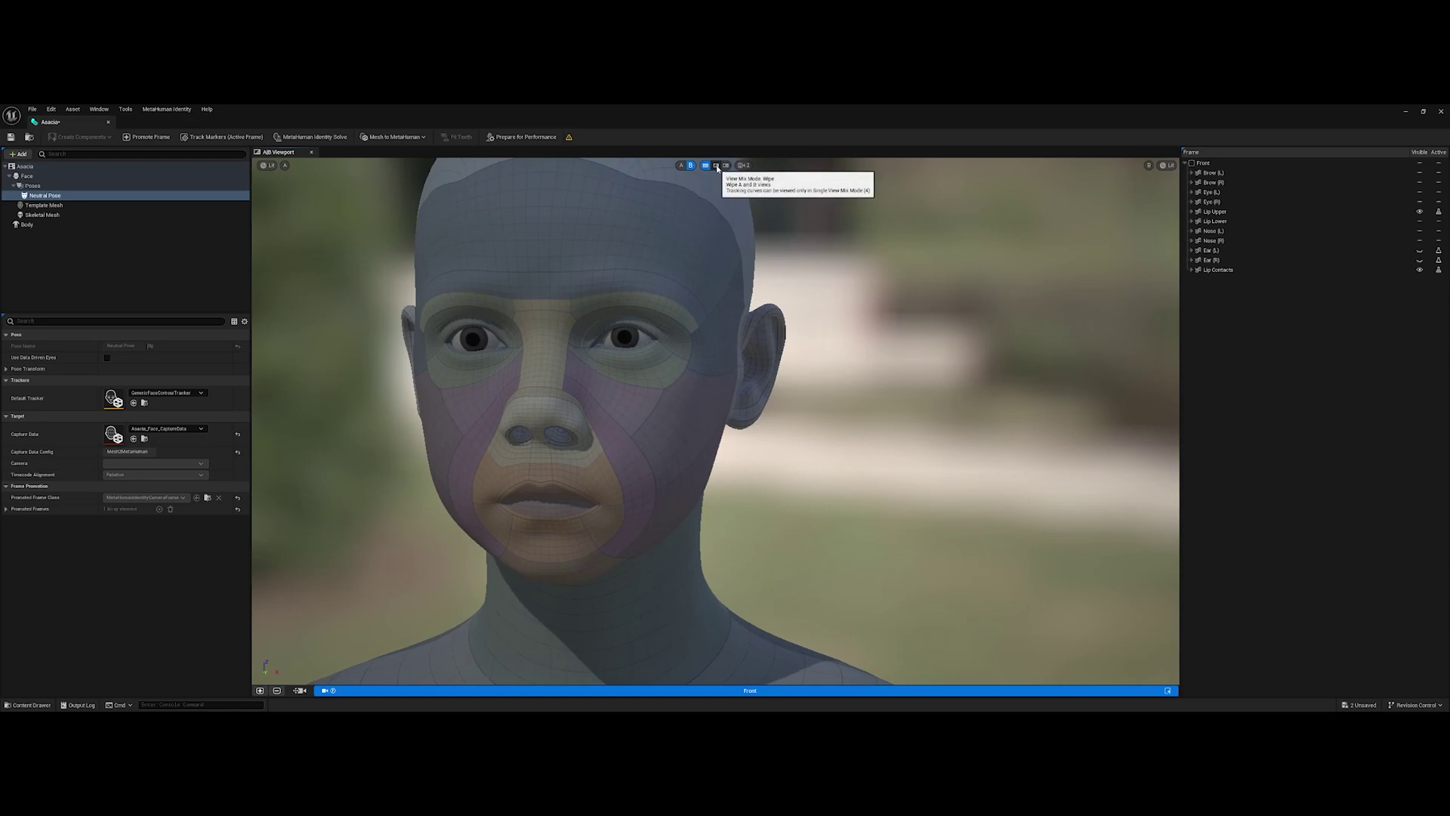
Step: Compare the scanned face with the template mesh in Wipe view mode, and return to Single view mode
{"action": "key", "text": "5"}
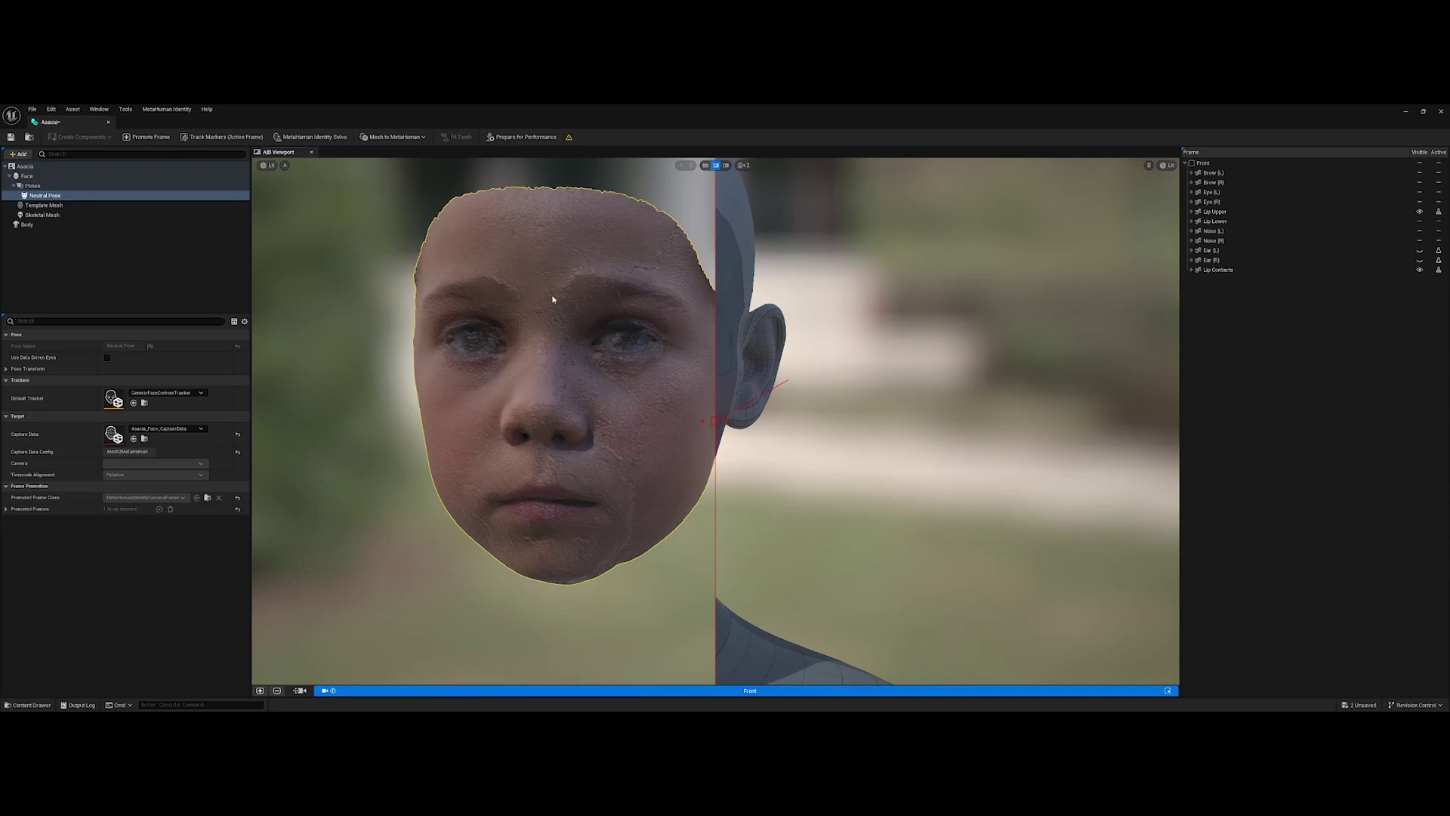
{"action": "right_click_drag", "start_coordinate": [552, 286], "coordinate": [763, 285]}
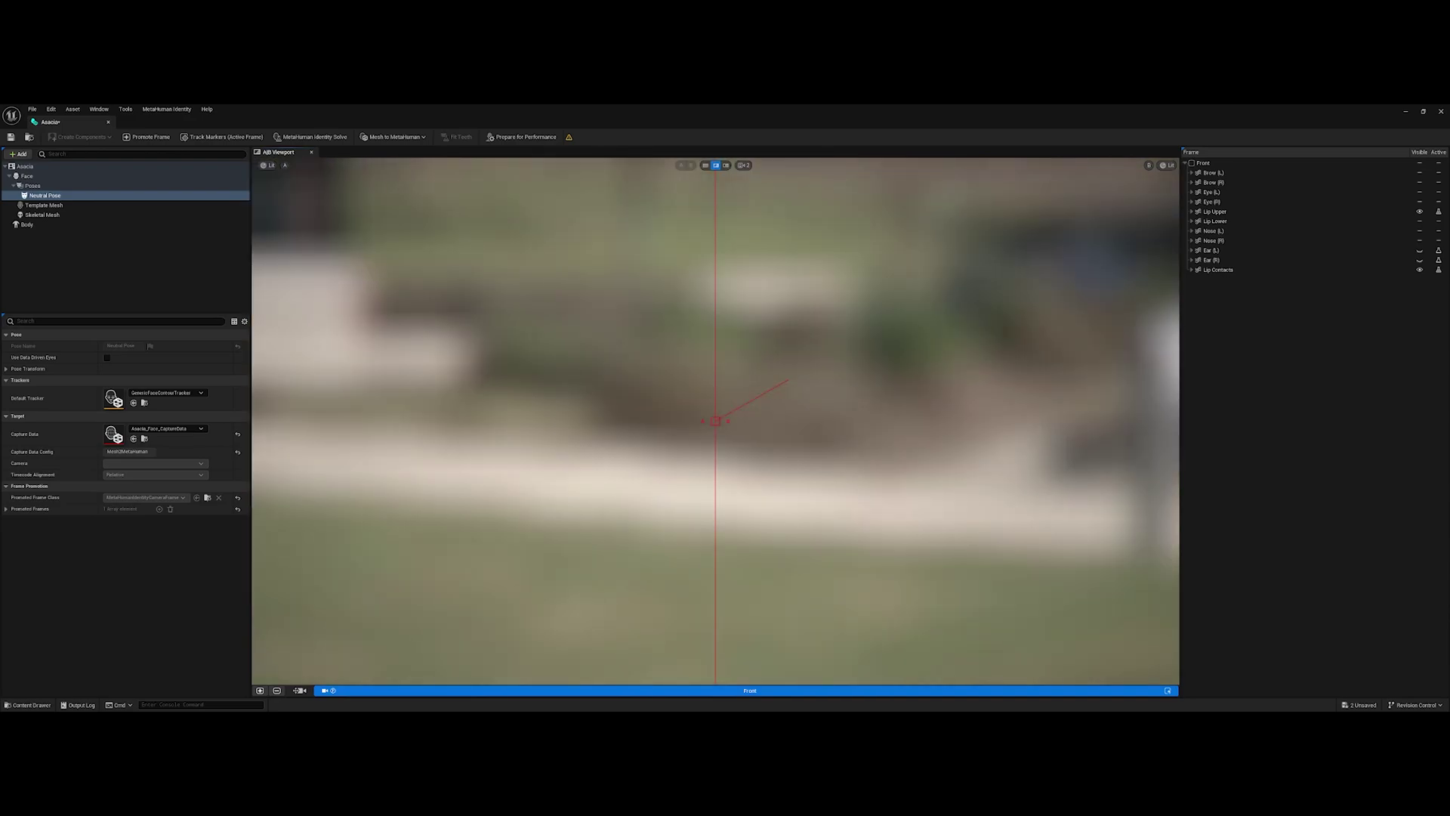
{"action": "middle_click_drag", "start_coordinate": [763, 285], "coordinate": [487, 285]}
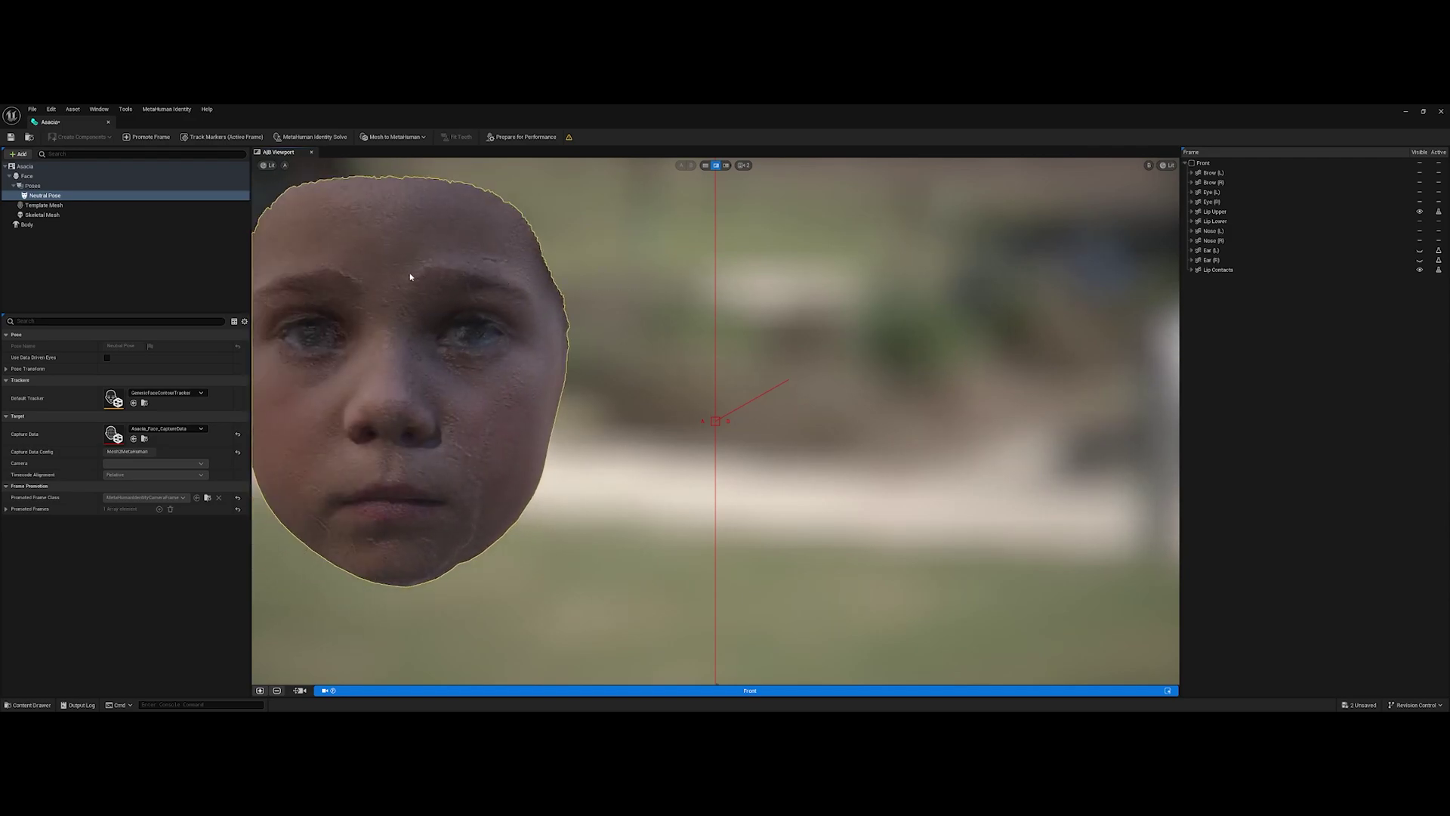
{"action": "left_click", "coordinate": [621, 276]}
{"action": "right_click_drag", "start_coordinate": [598, 276], "coordinate": [376, 278]}
{"action": "middle_click_drag", "start_coordinate": [376, 278], "coordinate": [423, 278]}
{"action": "right_click_drag", "start_coordinate": [301, 282], "coordinate": [276, 283]}
{"action": "mouse_move", "coordinate": [277, 283]}
{"action": "middle_mouse_down"}
{"action": "mouse_move", "coordinate": [299, 282]}
{"action": "mouse_move", "coordinate": [34, 283]}
{"action": "mouse_move", "coordinate": [314, 282]}
{"action": "mouse_move", "coordinate": [290, 281]}
{"action": "middle_mouse_up"}
{"action": "mouse_move", "coordinate": [715, 421]}
{"action": "middle_mouse_down"}
{"action": "mouse_move", "coordinate": [596, 421]}
{"action": "mouse_move", "coordinate": [709, 421]}
{"action": "middle_mouse_up"}
{"action": "middle_click_drag", "start_coordinate": [580, 274], "coordinate": [587, 274]}
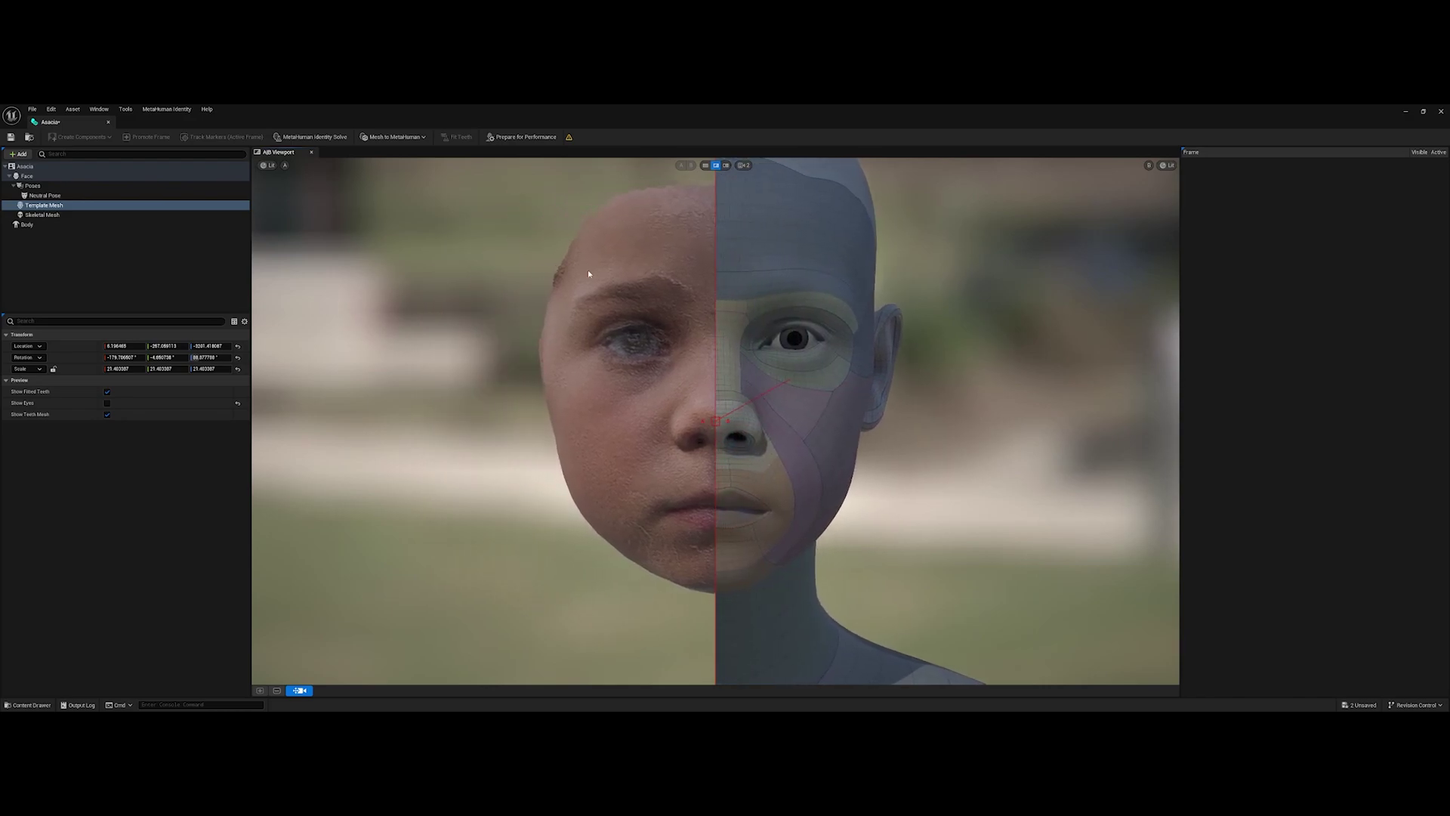
{"action": "left_click", "coordinate": [706, 166]}
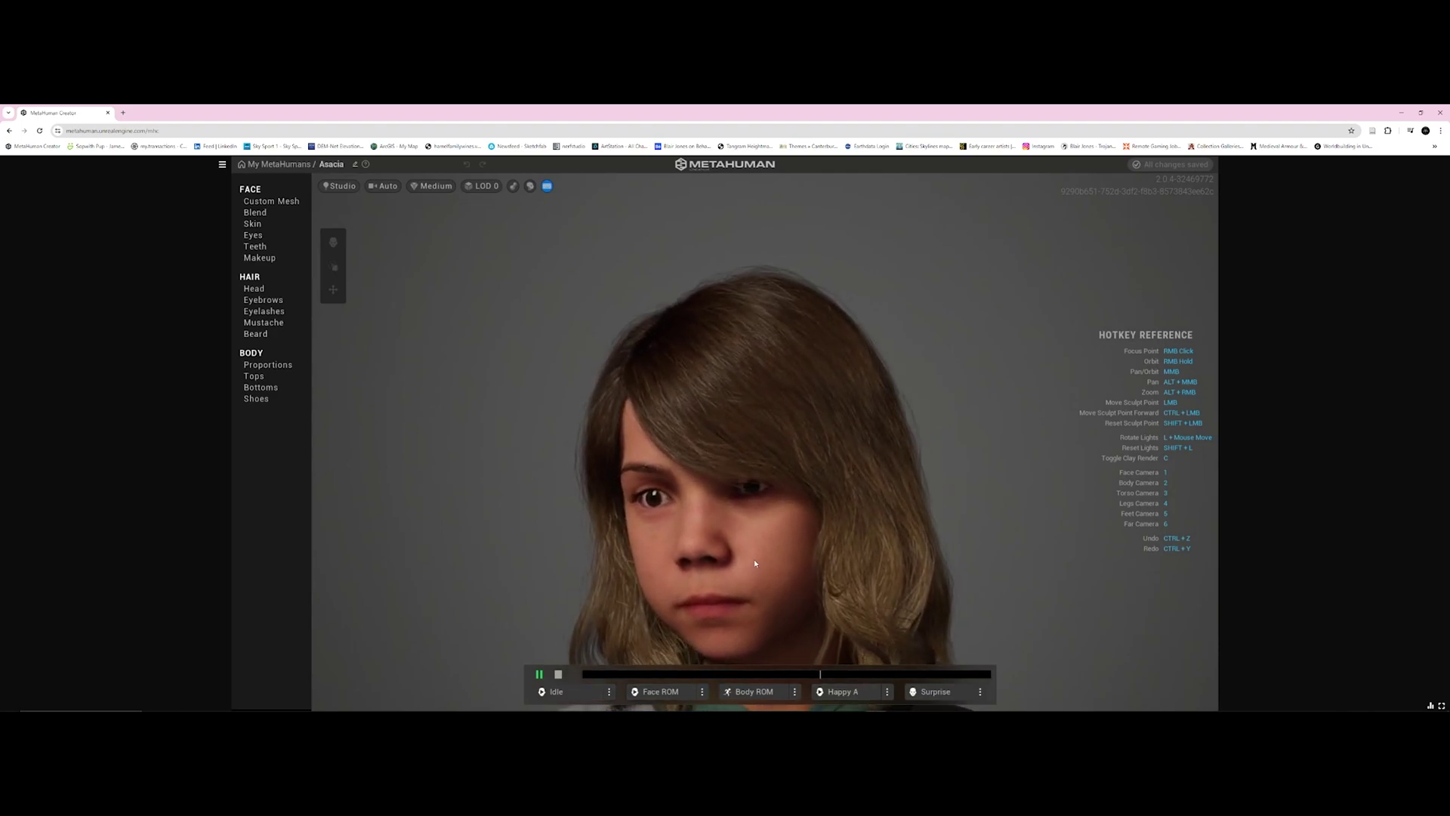
Step: Switch to MetaHuman Creator and examine the finished MetaHuman's head and hair from the front and both sides
{"action": "middle_click_drag", "start_coordinate": [755, 563], "coordinate": [757, 450]}
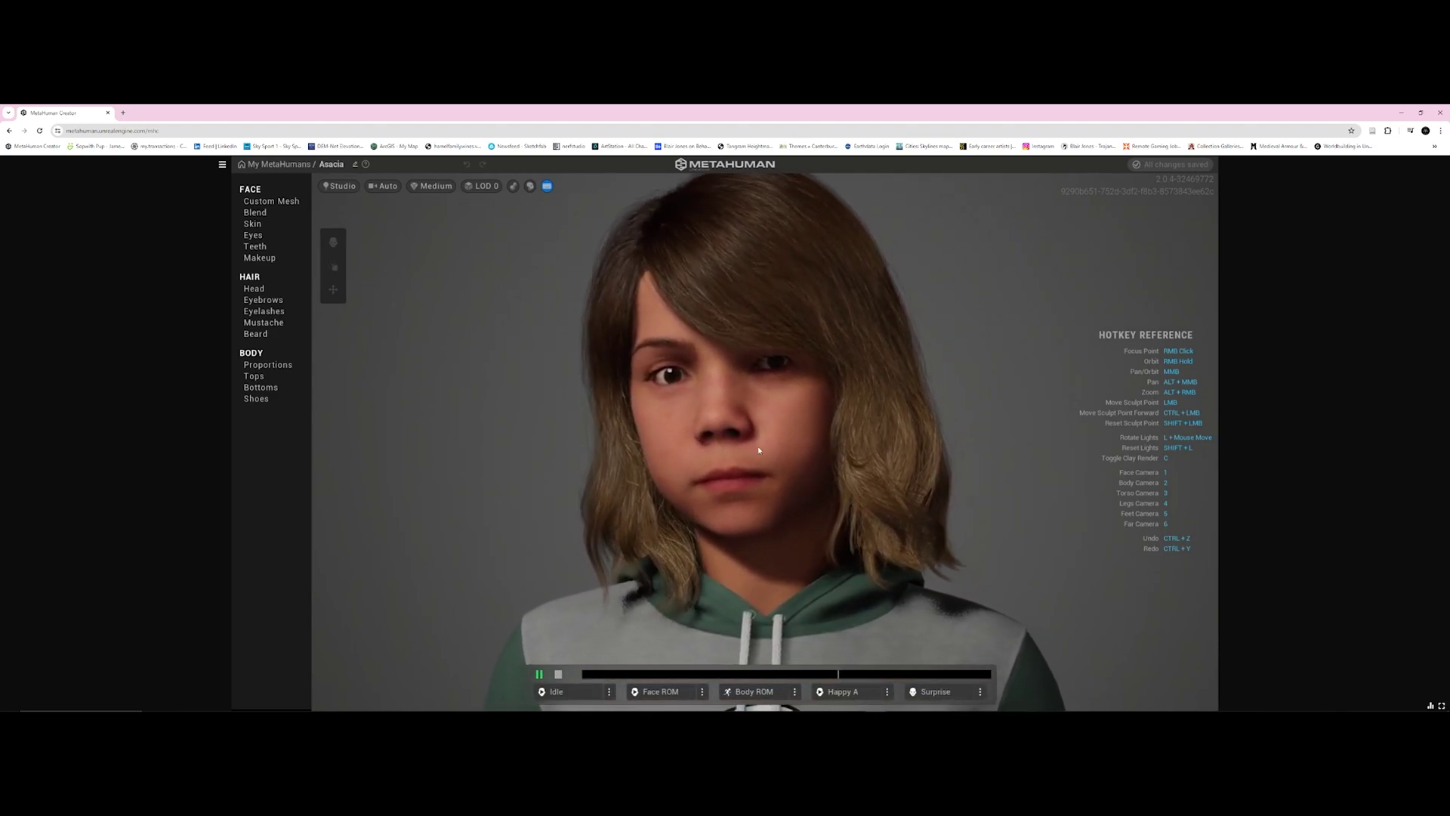
{"action": "right_click_drag", "start_coordinate": [851, 446], "coordinate": [1012, 411]}
{"action": "right_click_drag", "start_coordinate": [748, 461], "coordinate": [606, 452]}
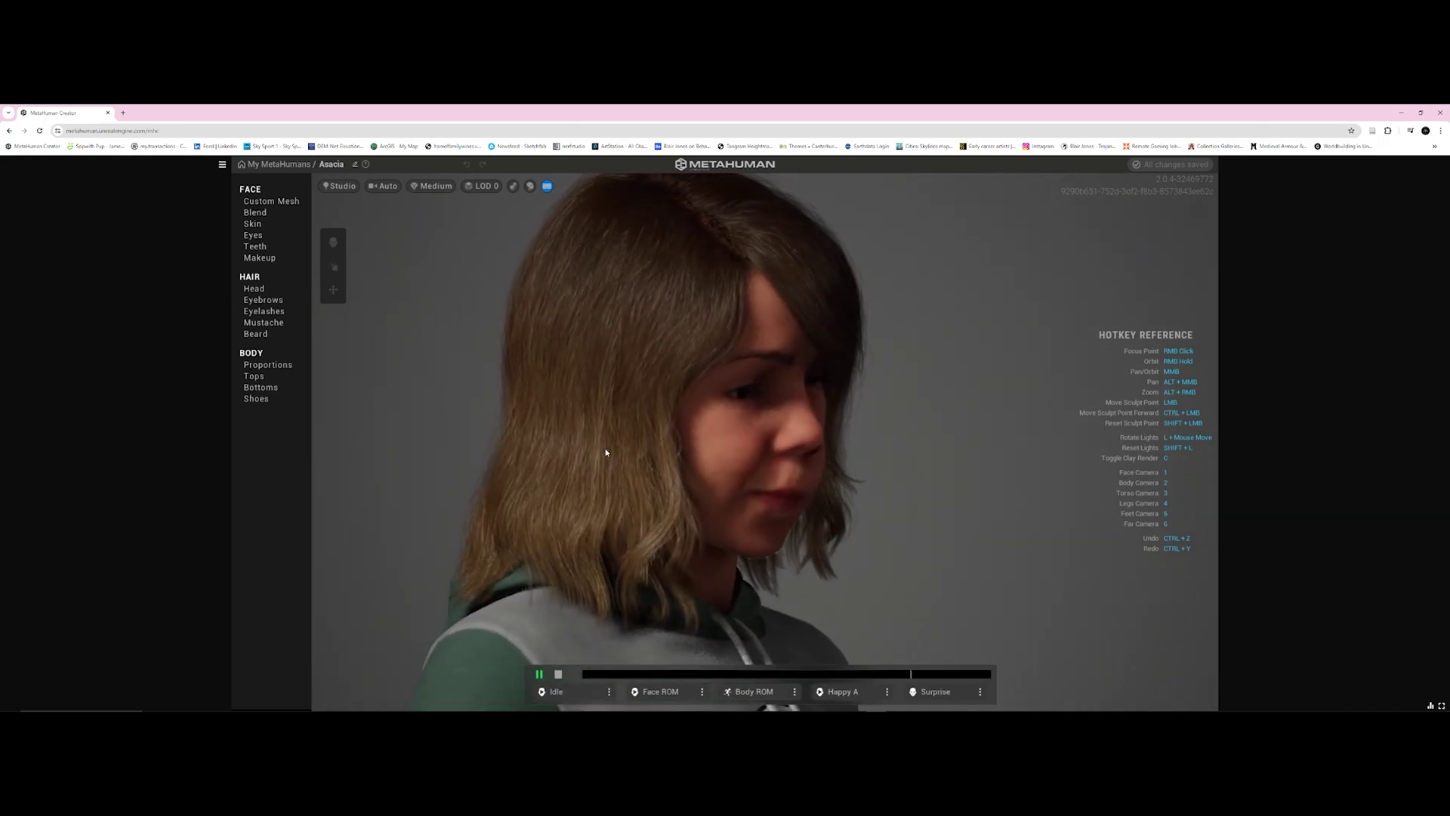
{"action": "right_click_drag", "start_coordinate": [782, 444], "coordinate": [582, 469]}
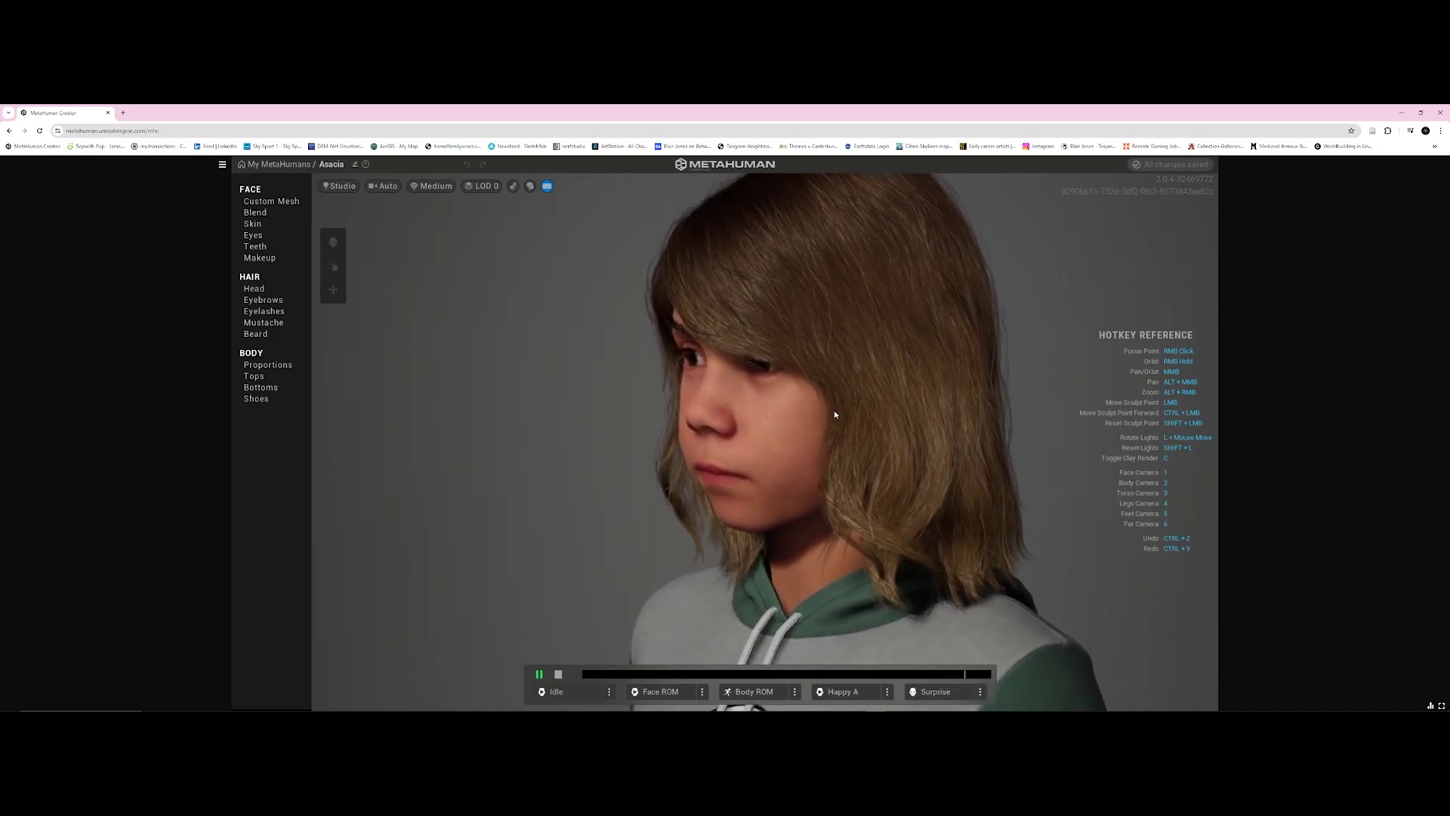
Step: Play the Happy A expression loop and observe the smiling face from several angles and distances
{"action": "left_click", "coordinate": [844, 692]}
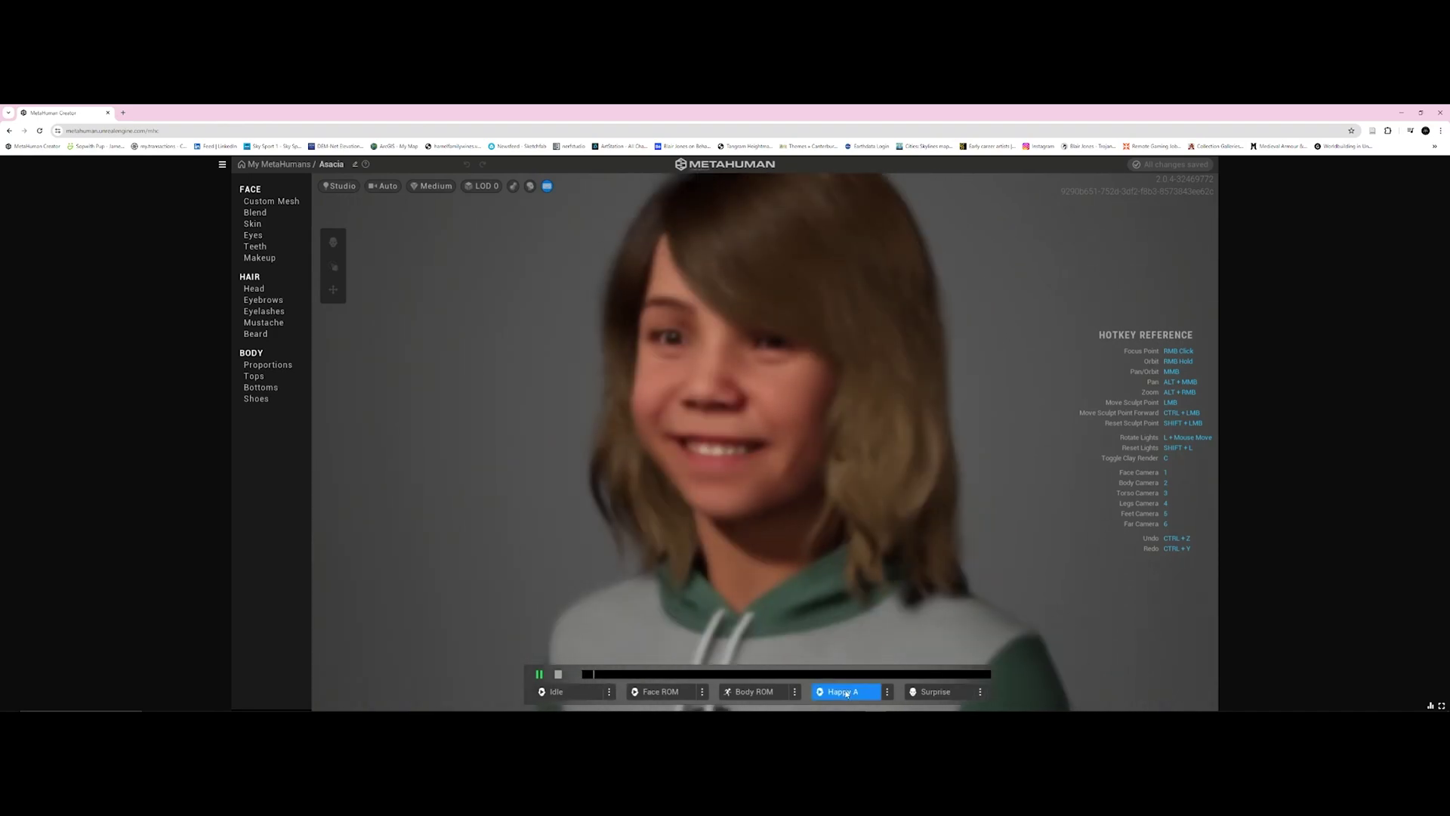
{"action": "right_click_drag", "start_coordinate": [700, 576], "coordinate": [546, 610]}
{"action": "right_click_drag", "start_coordinate": [712, 576], "coordinate": [921, 551]}
{"action": "scroll", "coordinate": [921, 550], "scroll_direction": "down", "scroll_amount": 3}
{"action": "scroll", "coordinate": [921, 551], "scroll_direction": "down", "scroll_amount": 3}
{"action": "middle_click_drag", "start_coordinate": [899, 576], "coordinate": [895, 603]}
Step: Frame the MetaHuman's full body and play the Body ROM animation
{"action": "key", "text": "2"}
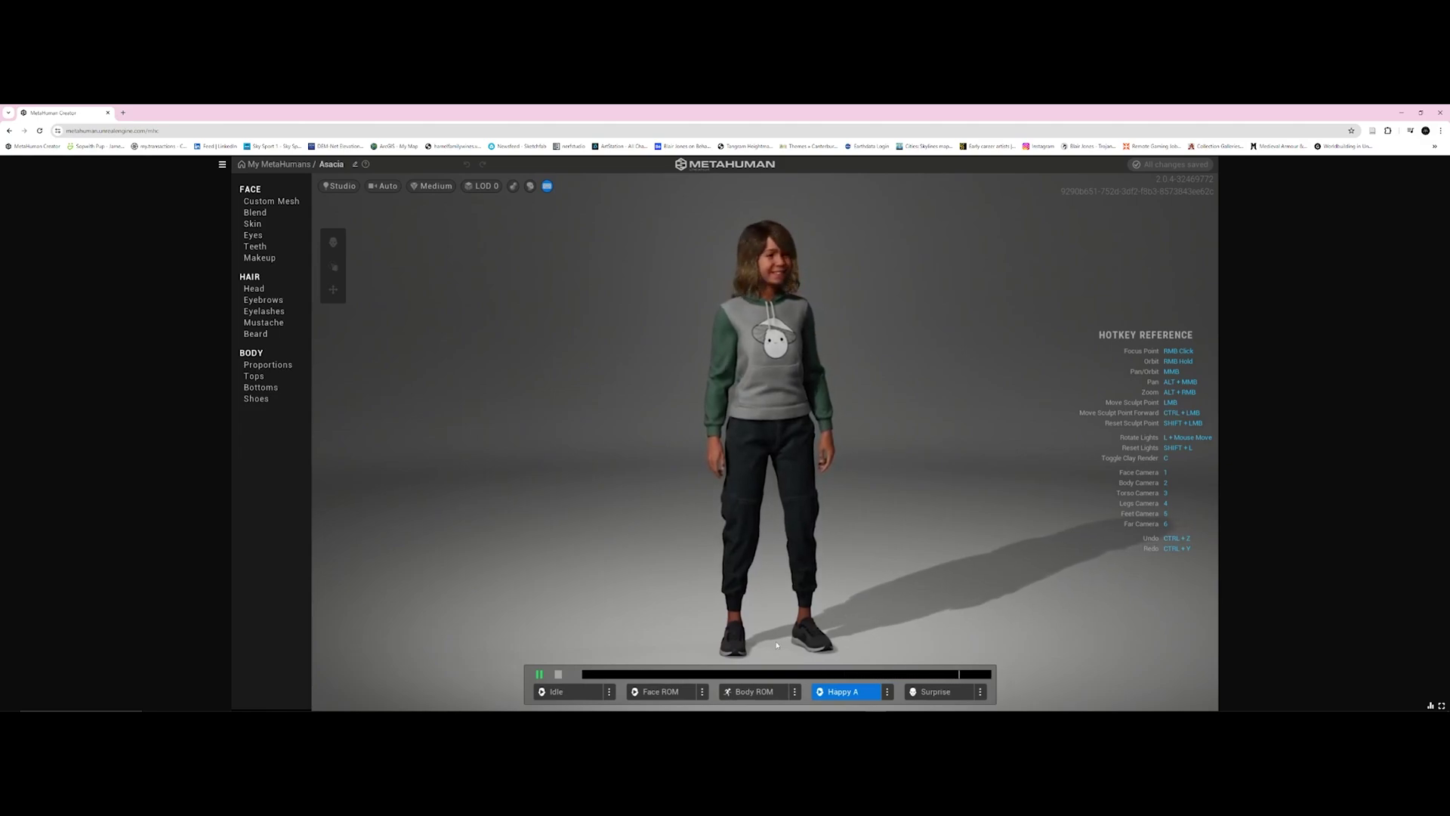
{"action": "left_click", "coordinate": [751, 692]}
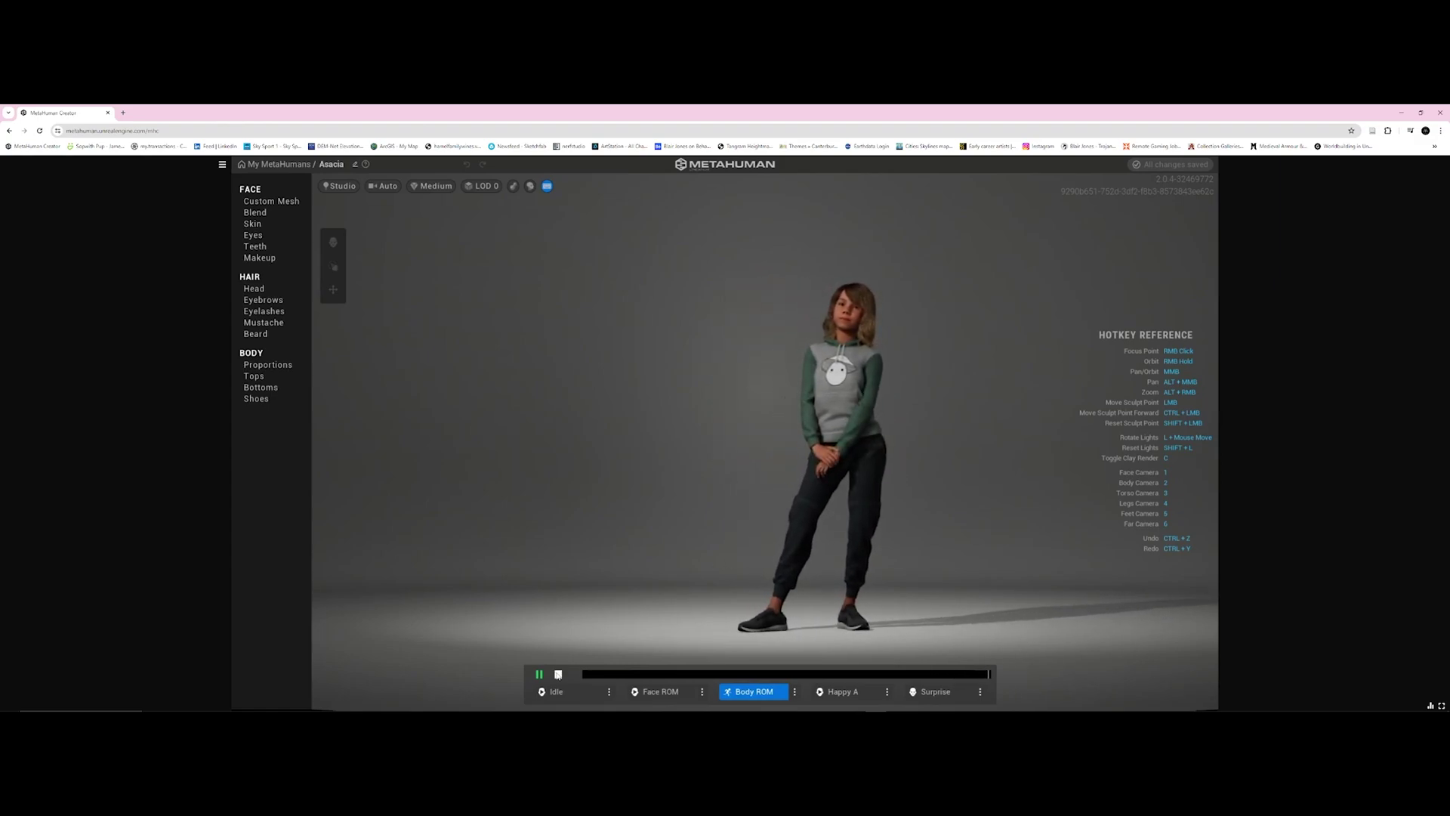
Step: Examine the MetaHuman's face up close from the front and sides, as well as the head and upper body
{"action": "scroll", "coordinate": [784, 369], "scroll_direction": "up", "scroll_amount": 5}
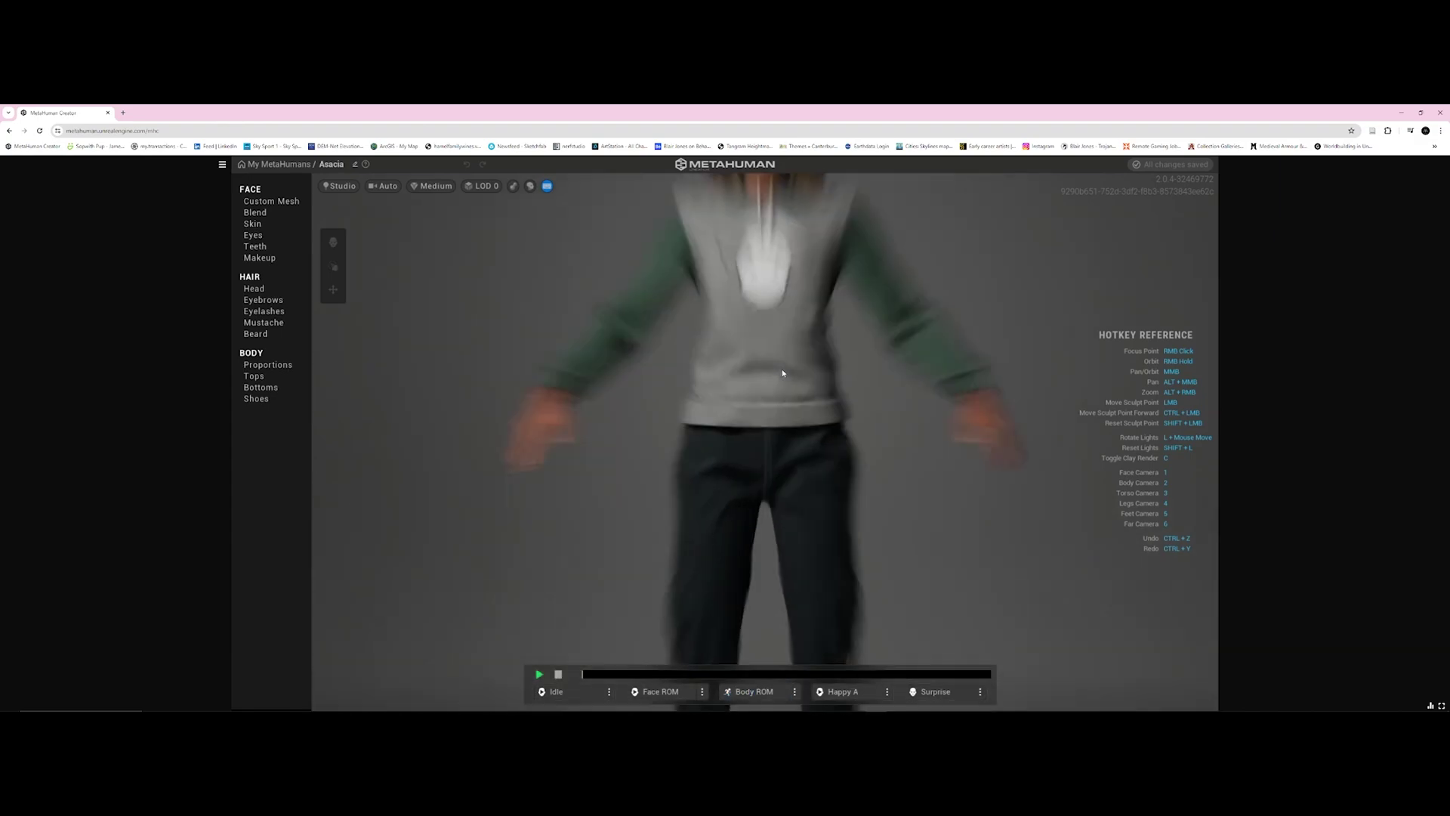
{"action": "middle_click_drag", "start_coordinate": [770, 275], "coordinate": [760, 532]}
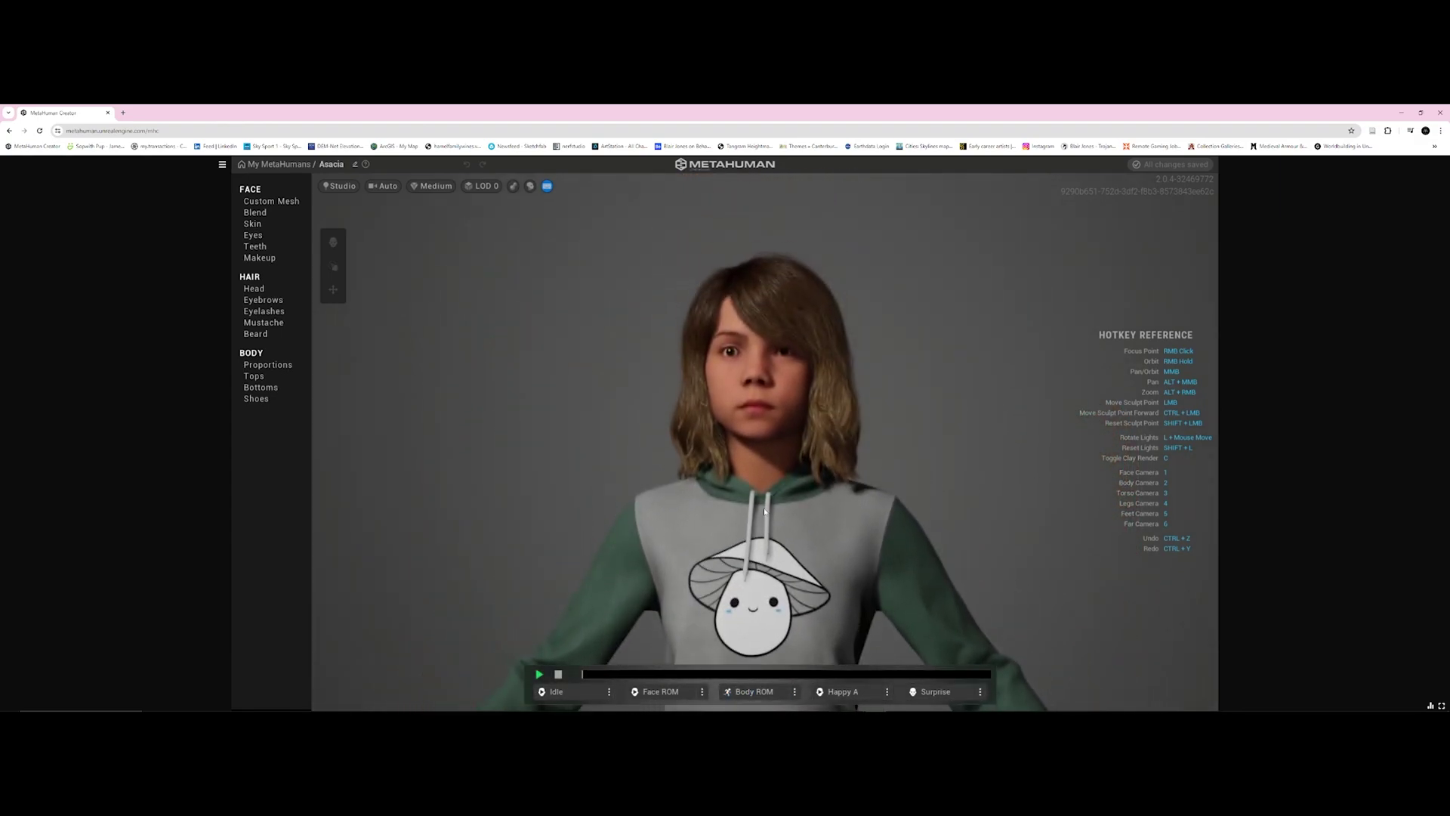
{"action": "scroll", "coordinate": [785, 341], "scroll_direction": "up", "scroll_amount": 8}
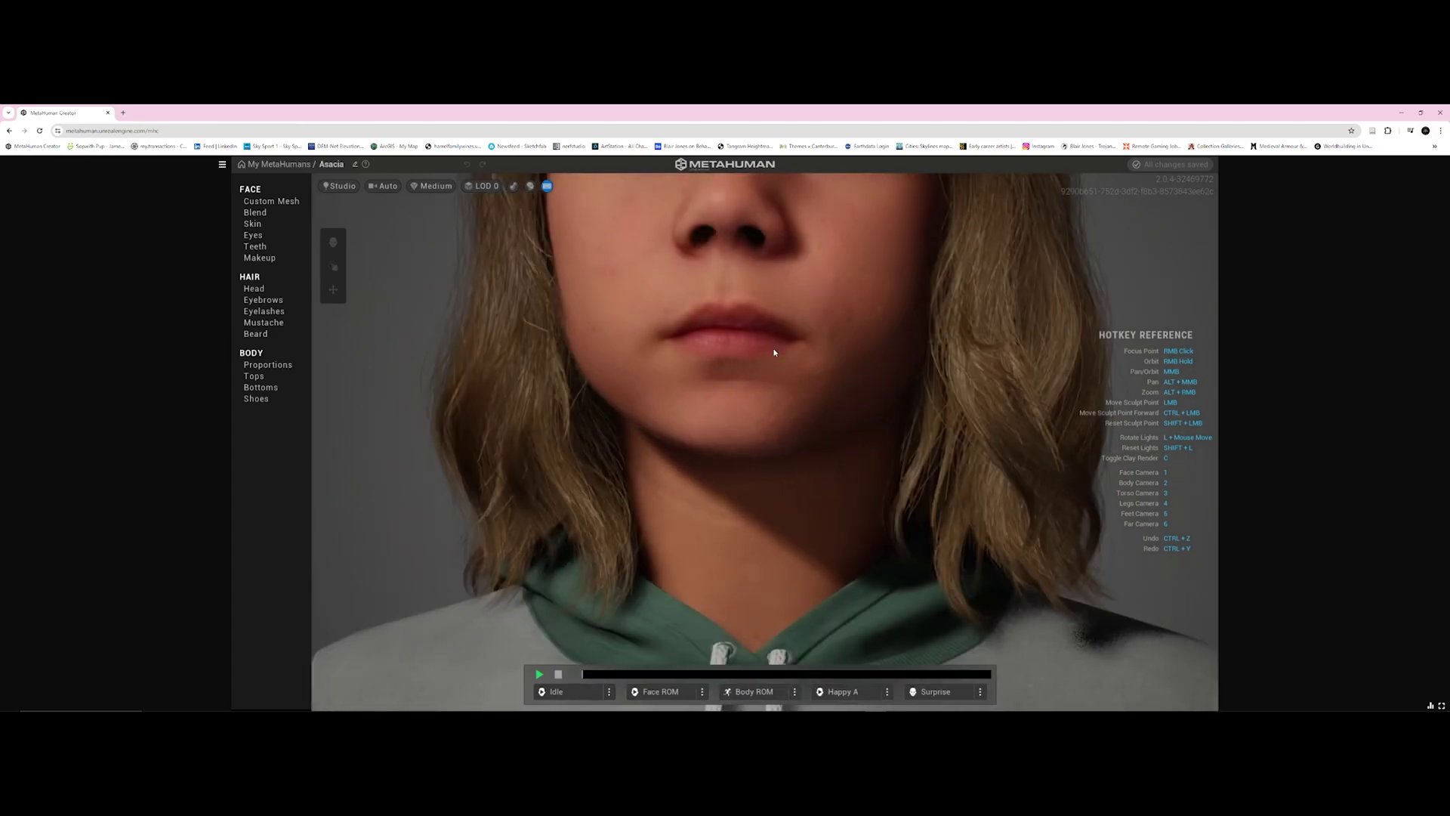
{"action": "scroll", "coordinate": [766, 446], "scroll_direction": "down", "scroll_amount": 5}
{"action": "scroll", "coordinate": [700, 464], "scroll_direction": "up", "scroll_amount": 5}
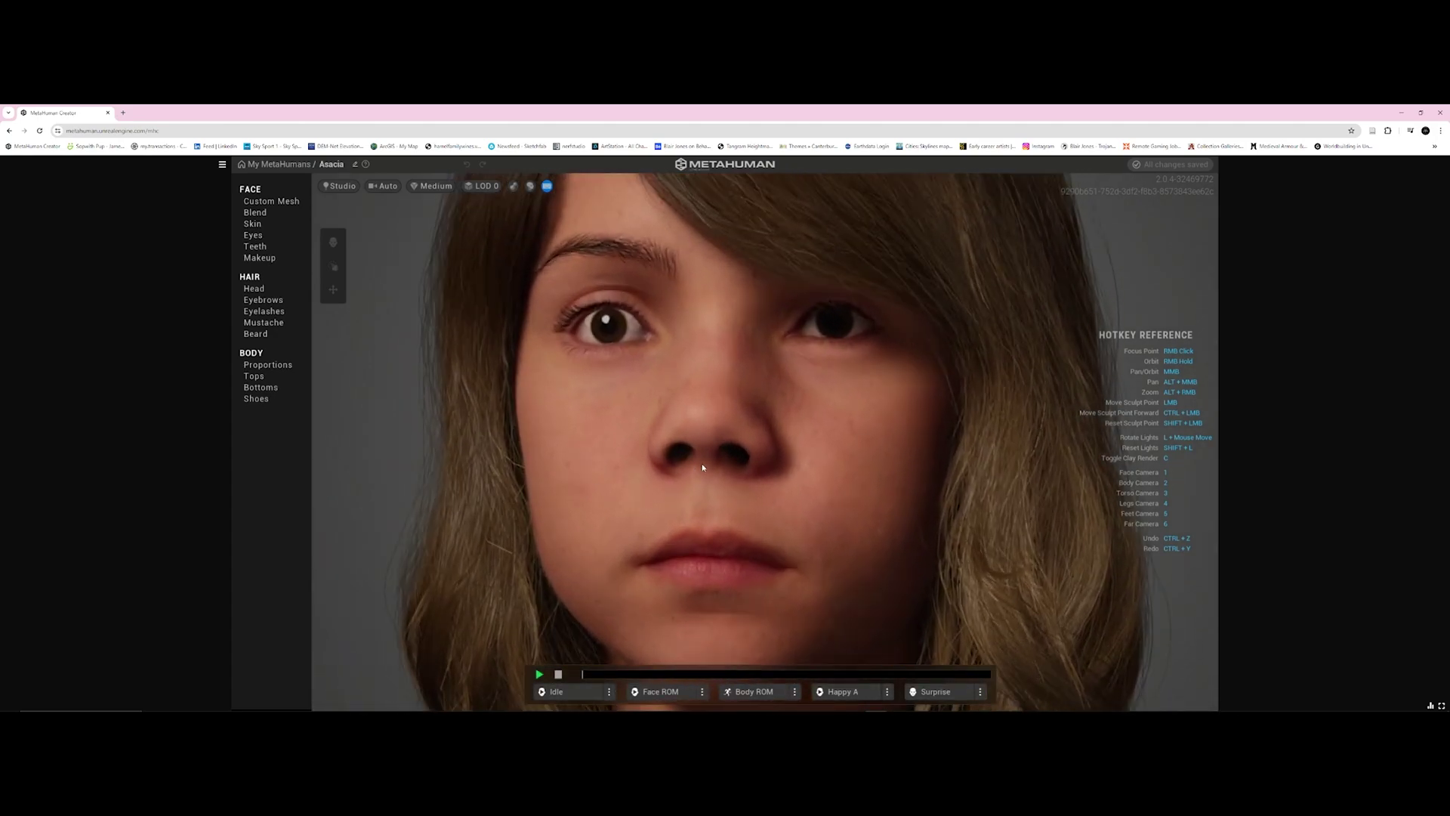
{"action": "right_click_drag", "start_coordinate": [696, 477], "coordinate": [1019, 502]}
{"action": "right_click_drag", "start_coordinate": [799, 462], "coordinate": [653, 420]}
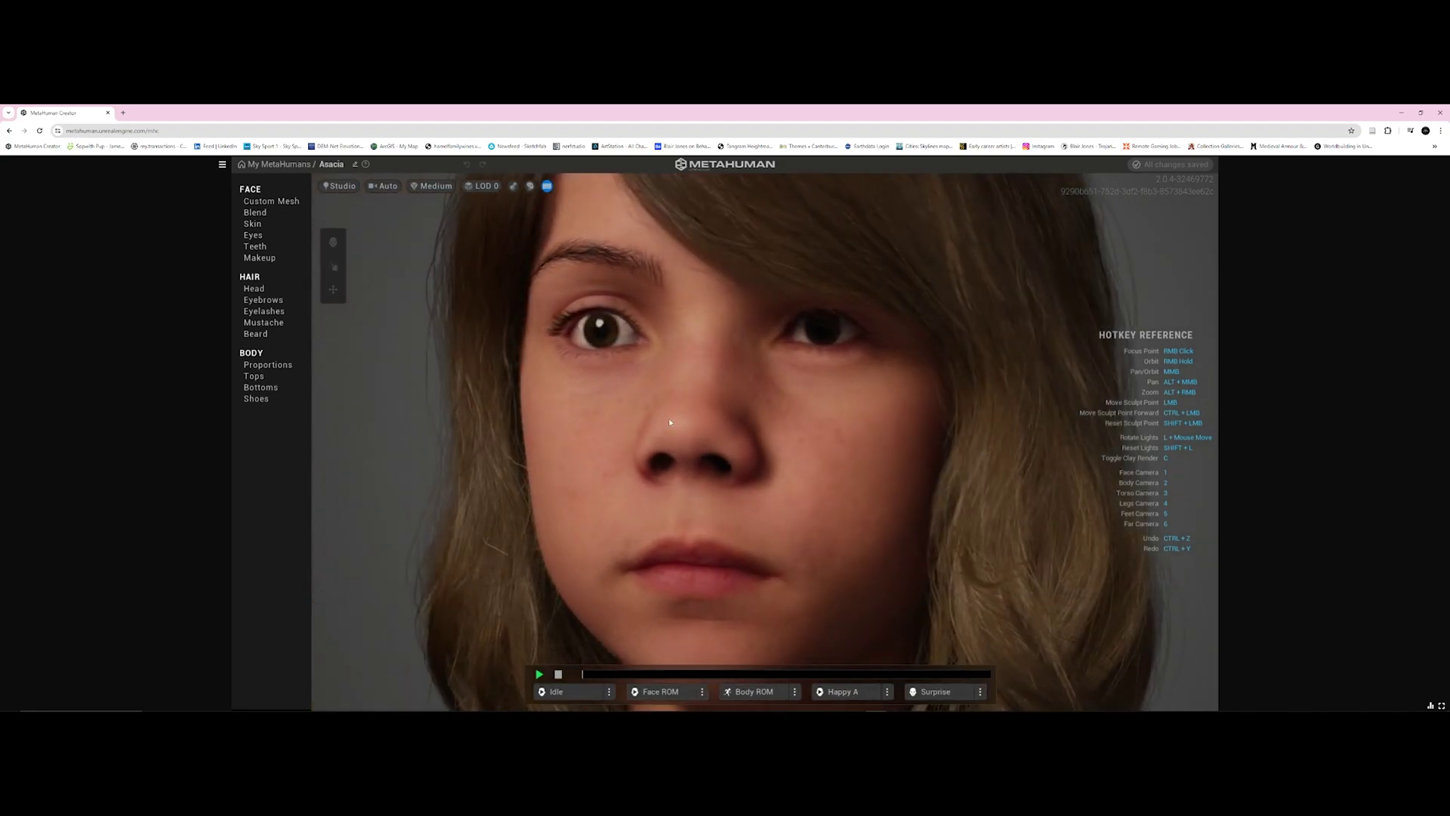
{"action": "right_click_drag", "start_coordinate": [780, 444], "coordinate": [685, 436]}
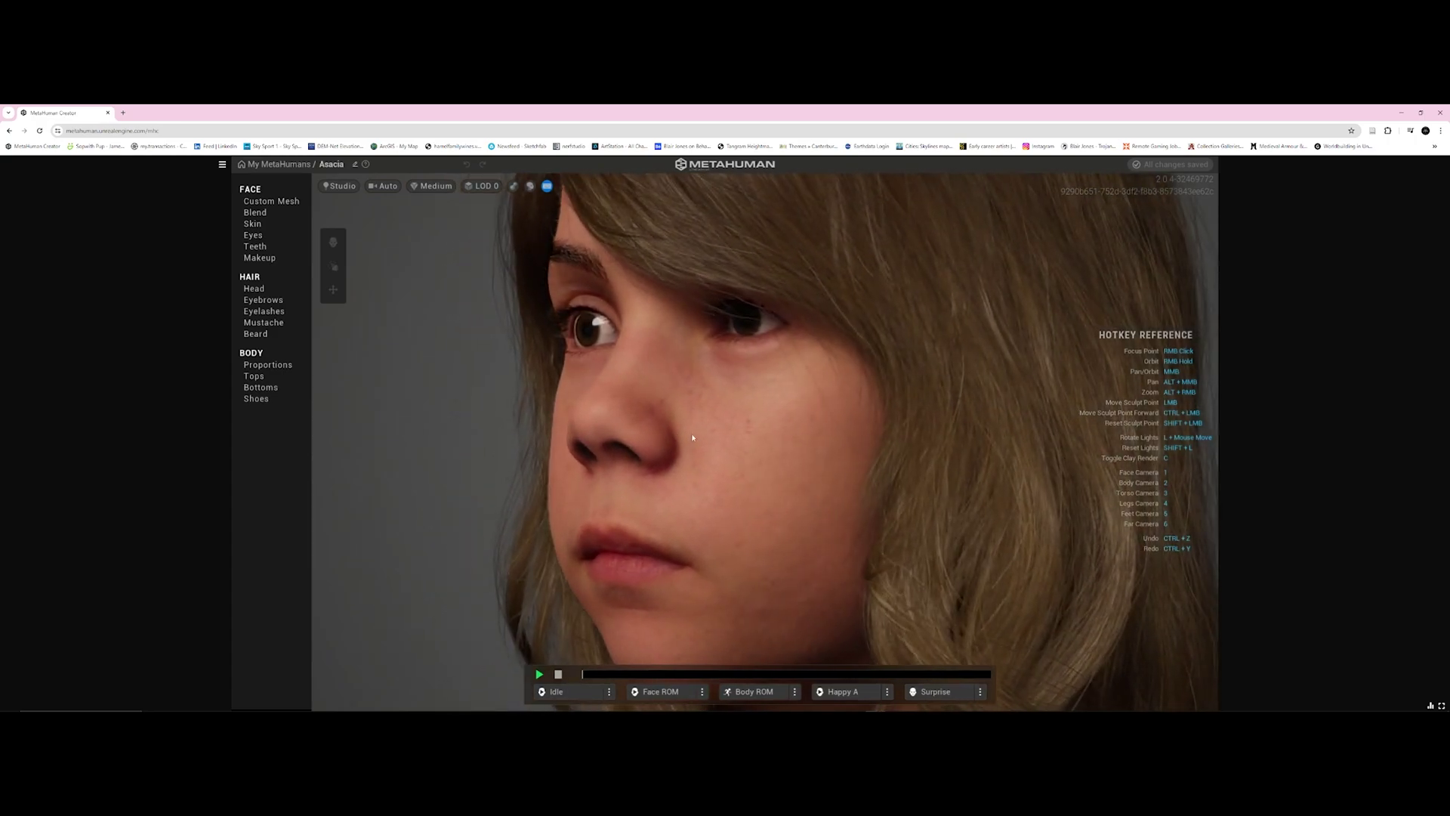
{"action": "right_click_drag", "start_coordinate": [810, 417], "coordinate": [1103, 416]}
{"action": "scroll", "coordinate": [824, 431], "scroll_direction": "down", "scroll_amount": 6}
{"action": "right_click_drag", "start_coordinate": [838, 421], "coordinate": [998, 441]}
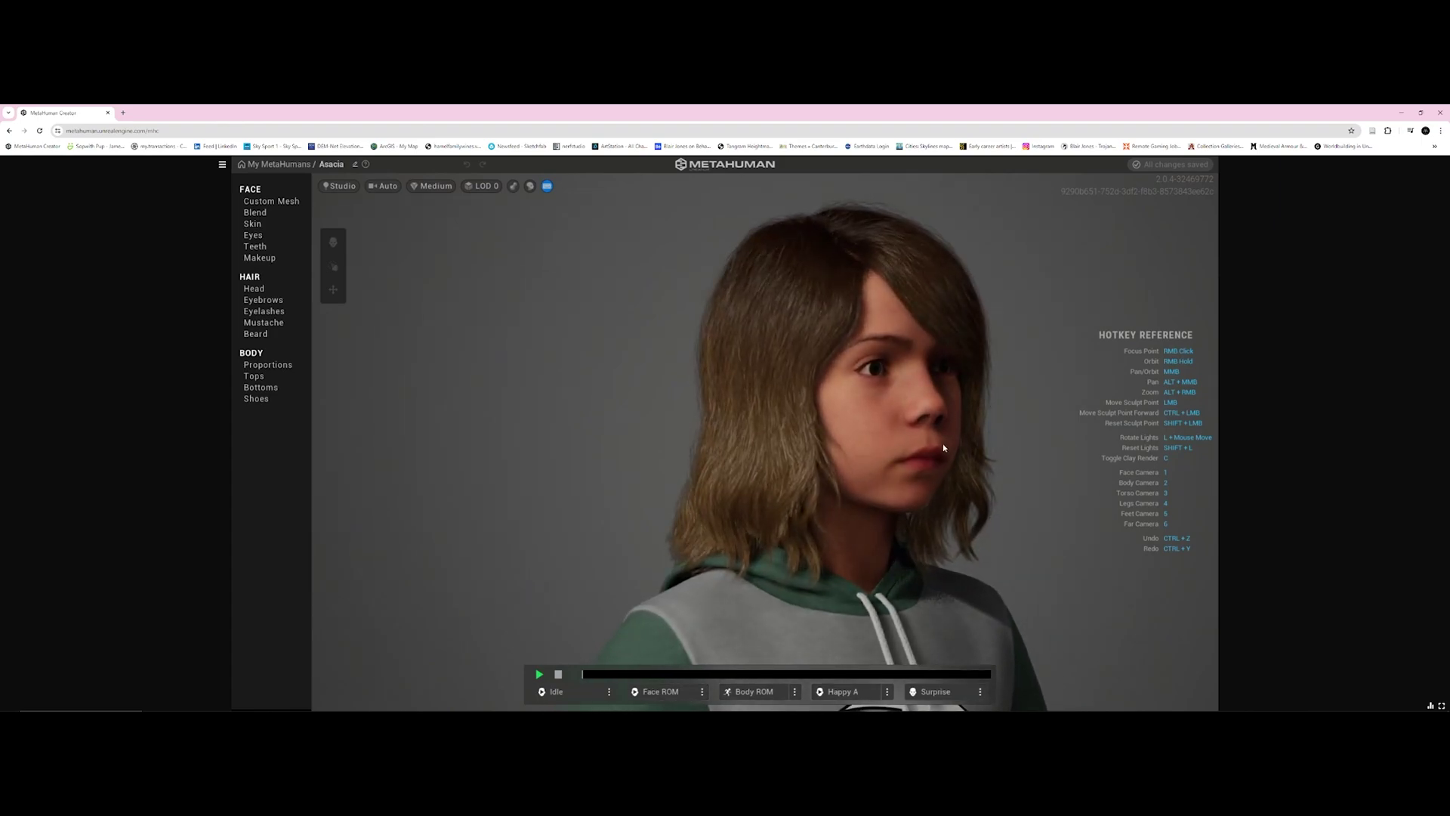
{"action": "scroll", "coordinate": [935, 448], "scroll_direction": "down", "scroll_amount": 3}
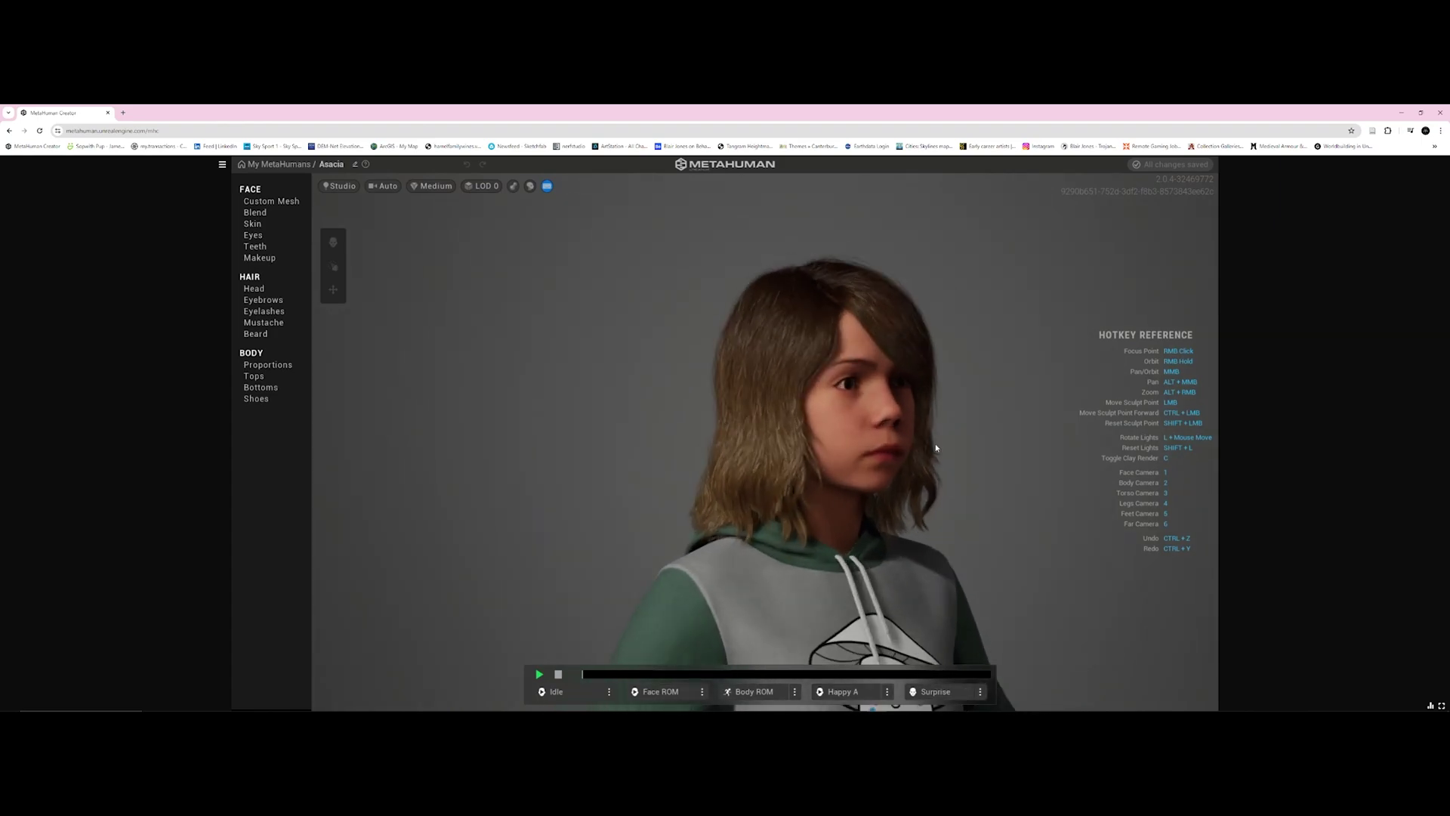
{"action": "right_click_drag", "start_coordinate": [935, 447], "coordinate": [668, 433]}
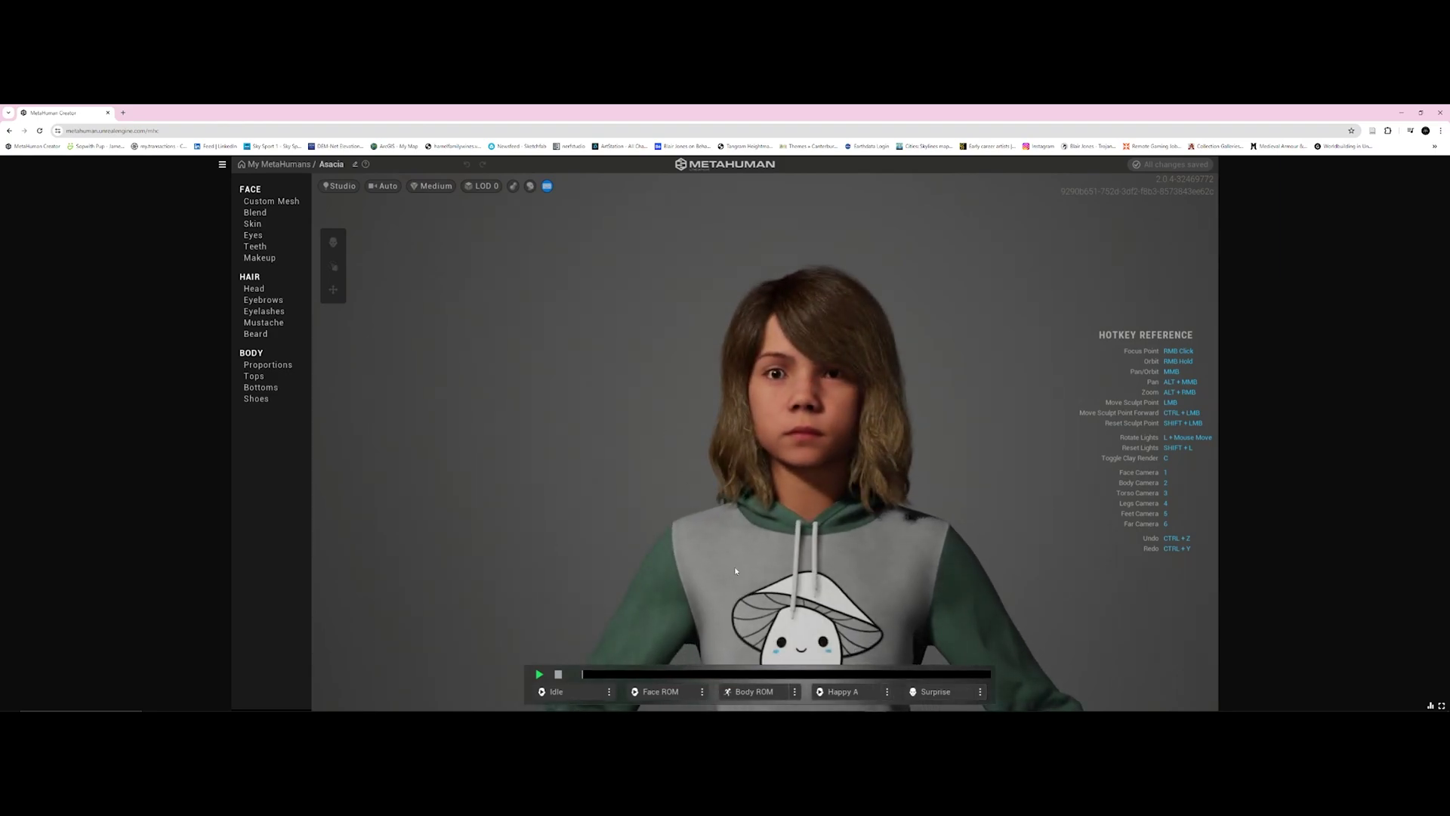
Step: Replace the Happy A preview animation with the Happy B expression loop and view the smile from the front and side
{"action": "left_click", "coordinate": [888, 692]}
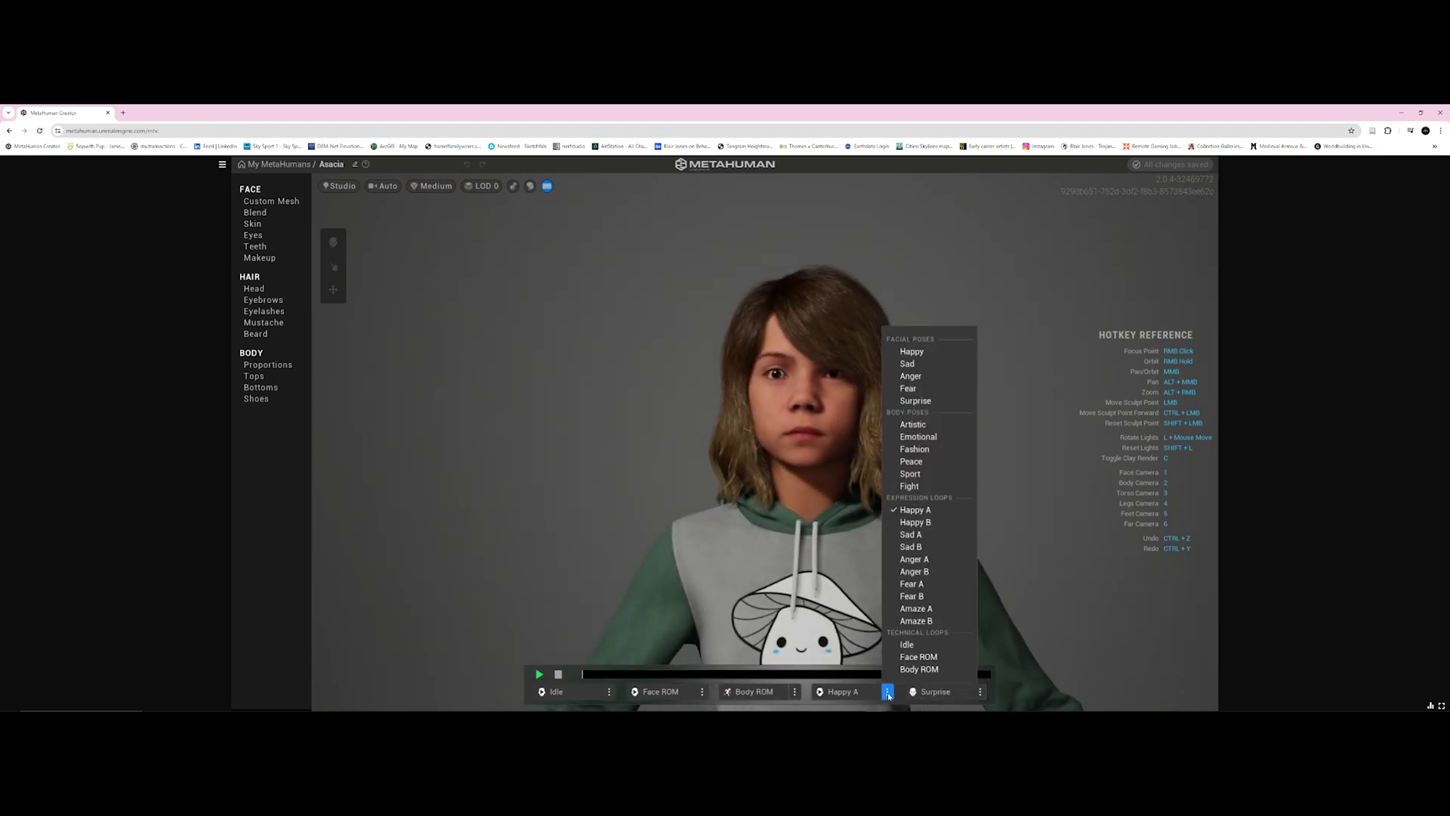
{"action": "left_click", "coordinate": [915, 521]}
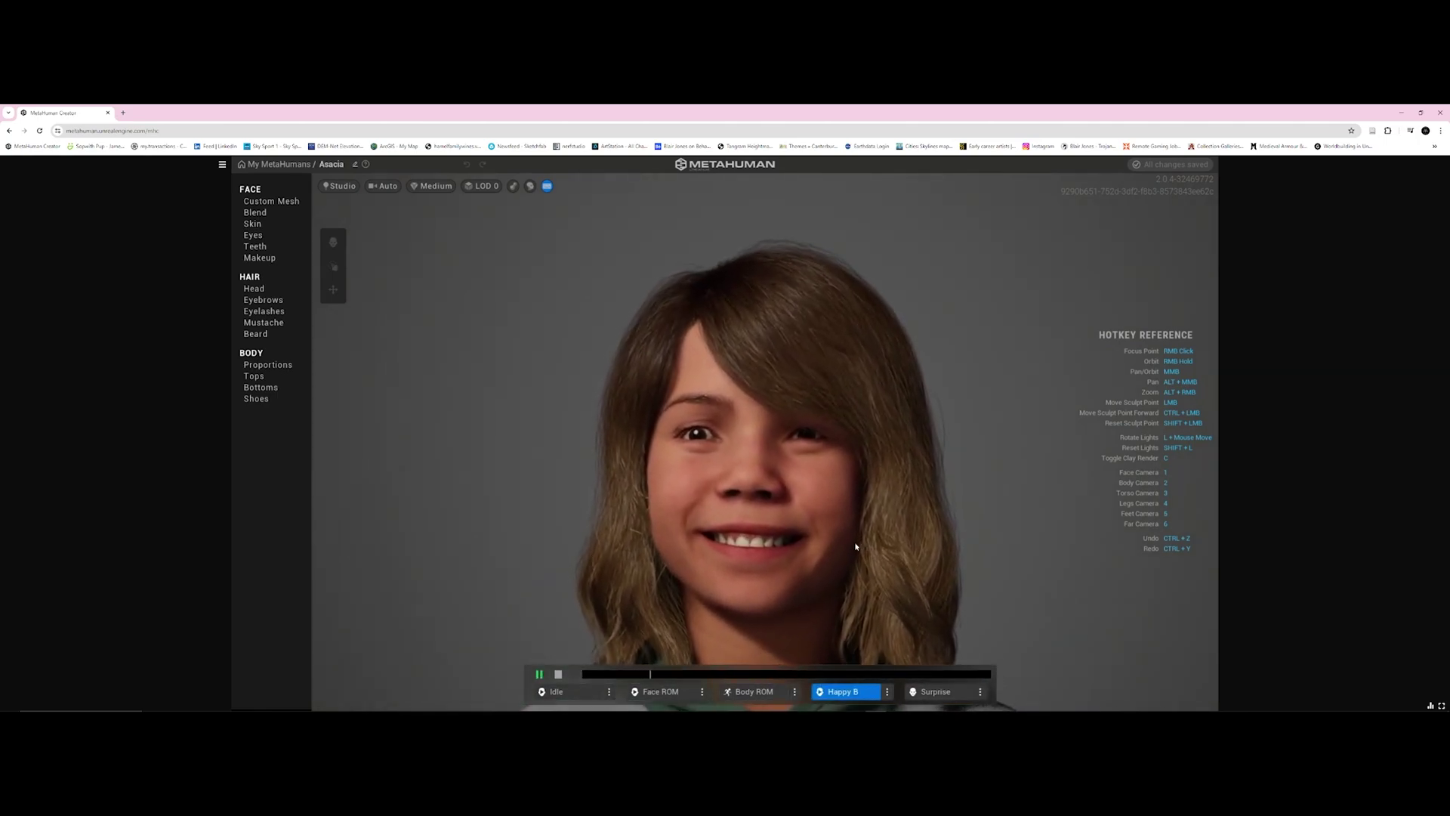
{"action": "right_click_drag", "start_coordinate": [834, 545], "coordinate": [615, 541]}
{"action": "right_click_drag", "start_coordinate": [884, 534], "coordinate": [749, 531]}
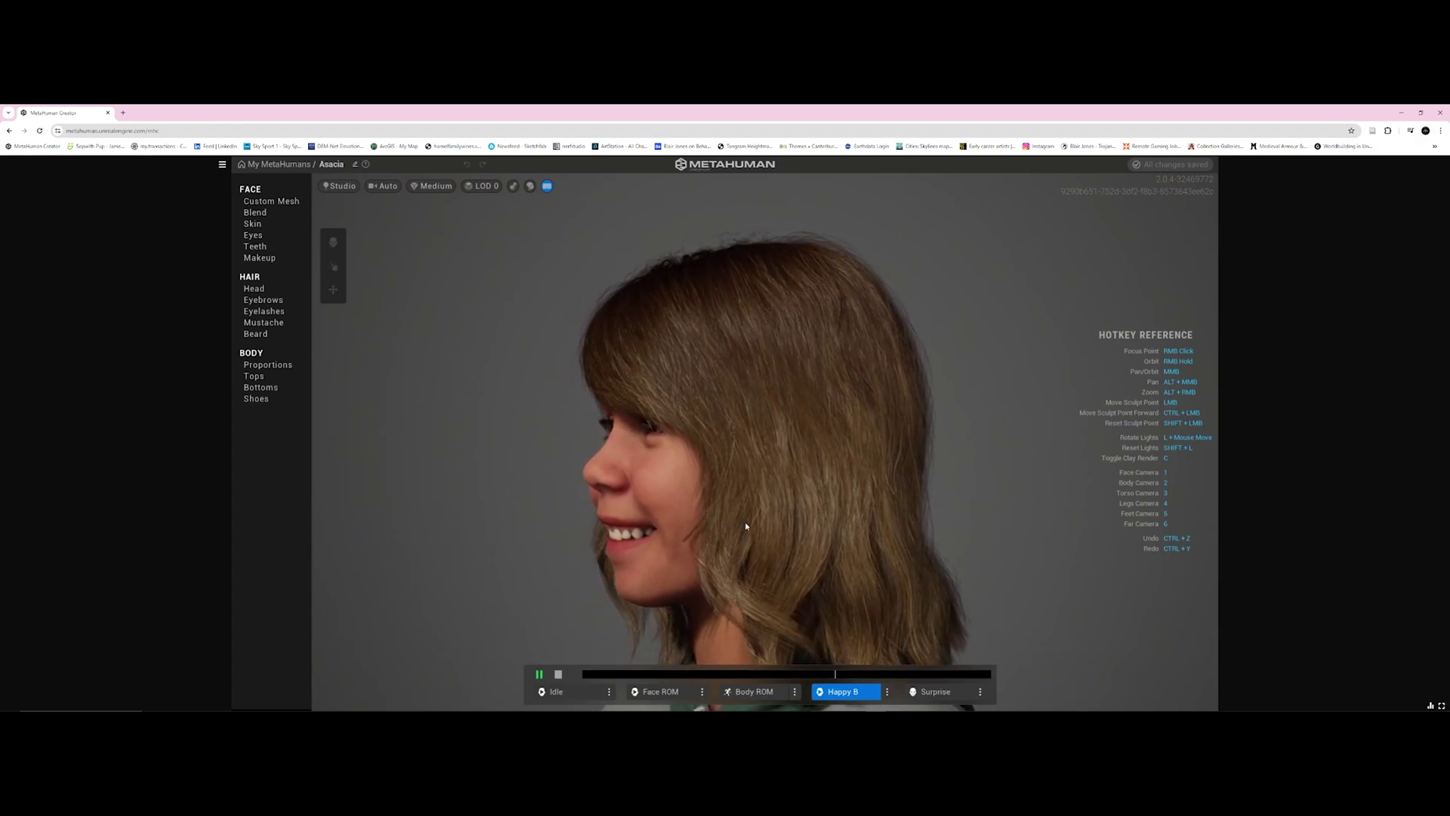
{"action": "right_click_drag", "start_coordinate": [746, 524], "coordinate": [895, 510]}
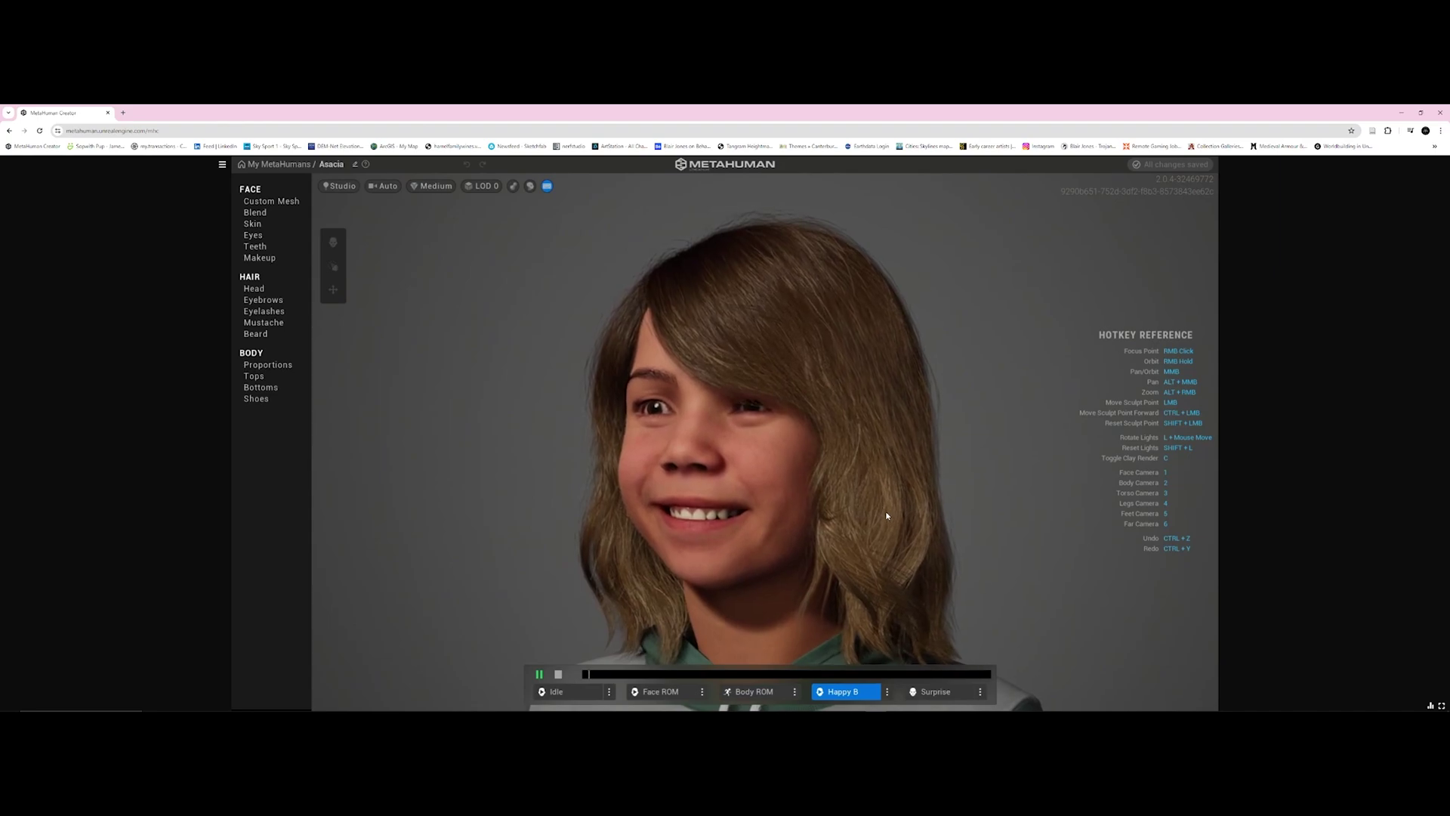
Step: Frame the MetaHuman's torso and stop the Happy B playback
{"action": "key", "text": "3"}
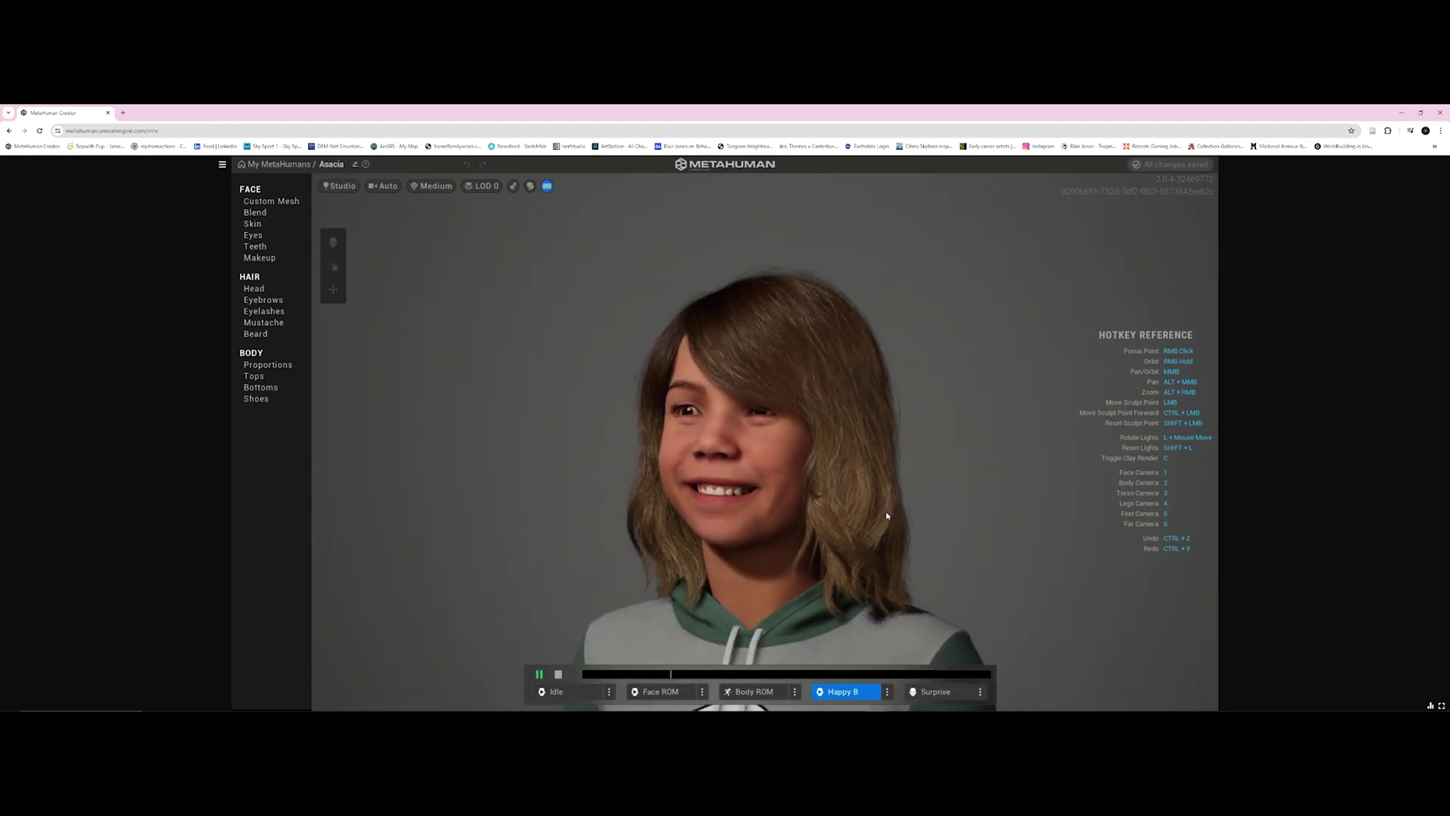
{"action": "left_click", "coordinate": [559, 674]}
{"action": "middle_click_drag", "start_coordinate": [772, 526], "coordinate": [850, 515]}
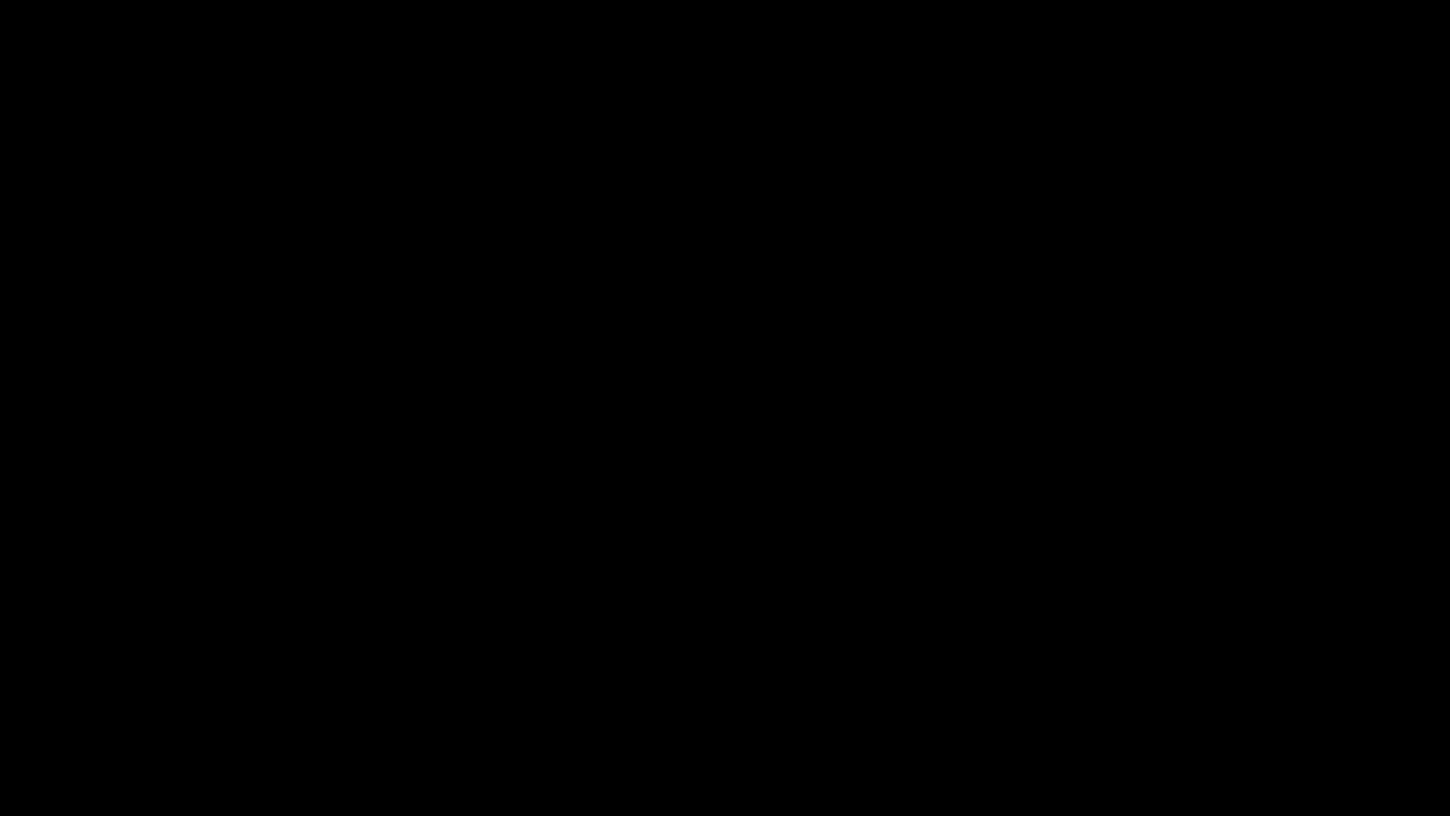